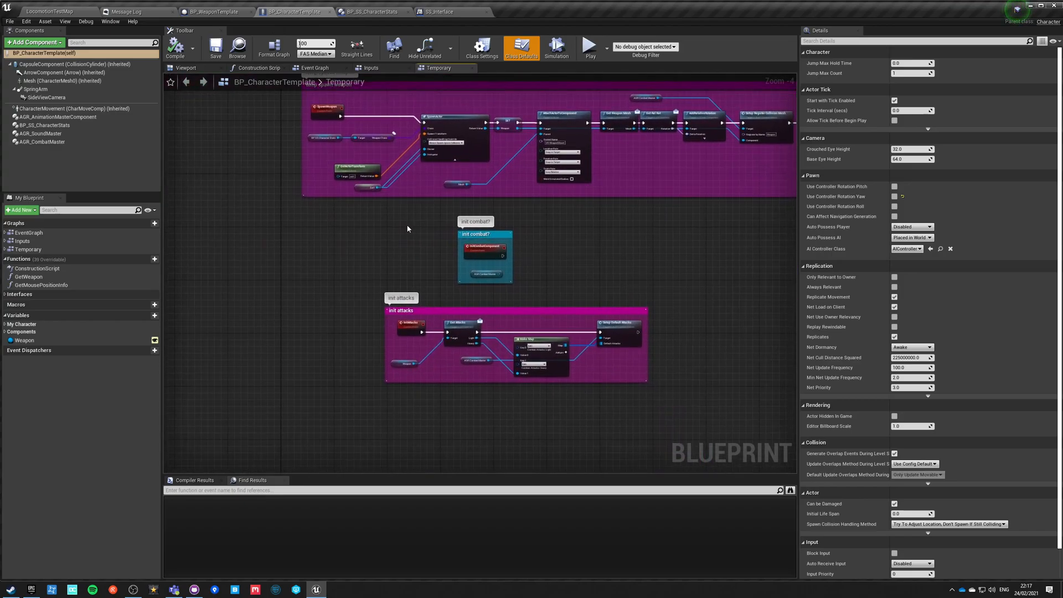
# Examine the init combat and init attacks graphs in BP_CharacterTemplate, the AGR_CombatMaster component's settings, and the BP_WeaponTemplate blueprint
pyautogui.scroll(4, 464, 328)
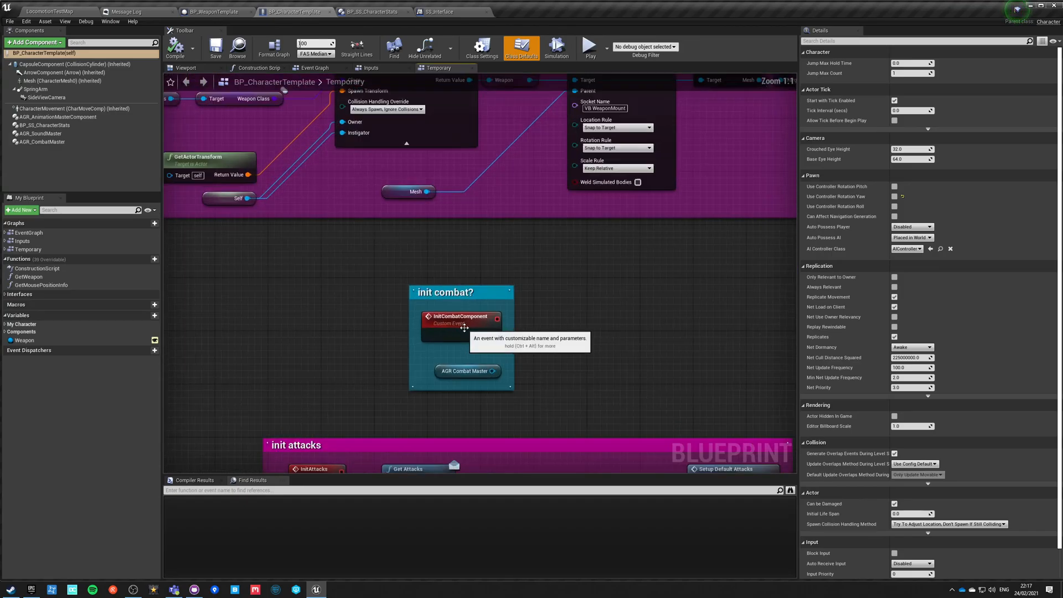
pyautogui.moveTo(535, 356); pyautogui.dragTo(409, 291, button='right')
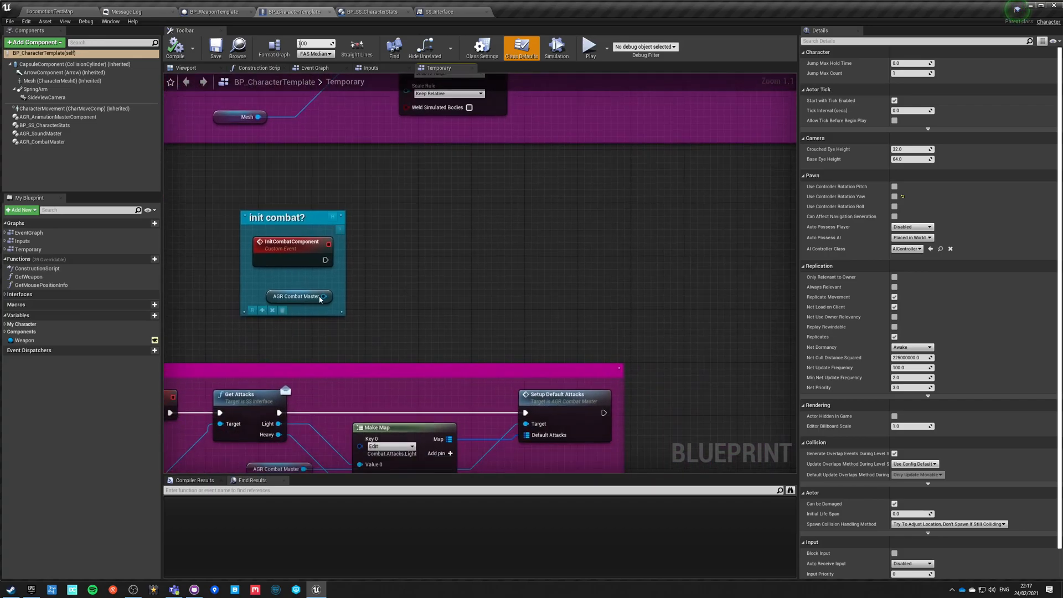
pyautogui.click(42, 142)
pyautogui.moveTo(388, 348); pyautogui.dragTo(433, 215, button='right')
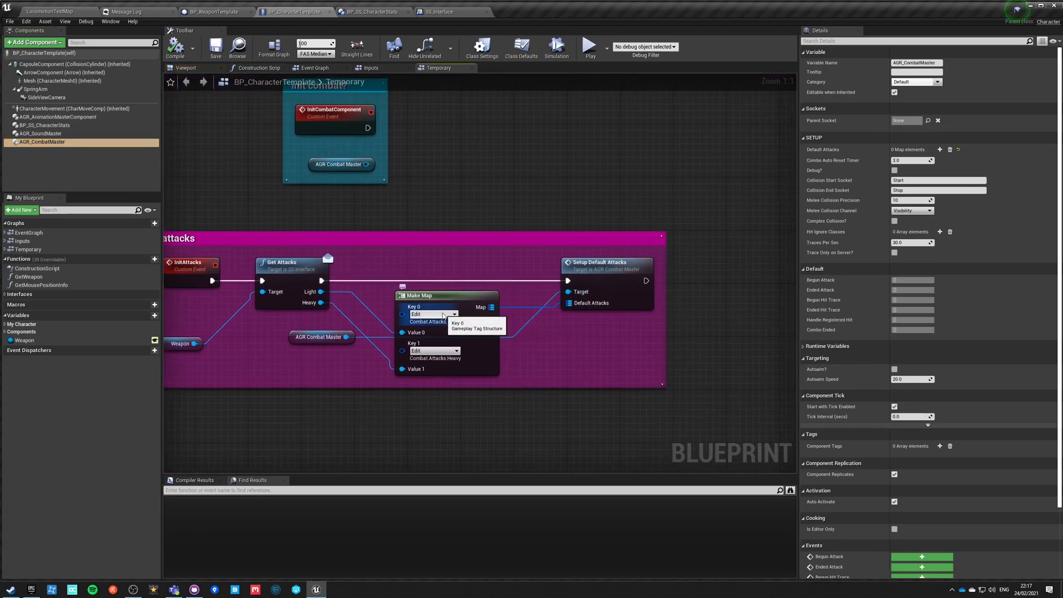
pyautogui.moveTo(329, 375); pyautogui.dragTo(479, 374, button='right')
pyautogui.click(449, 301)
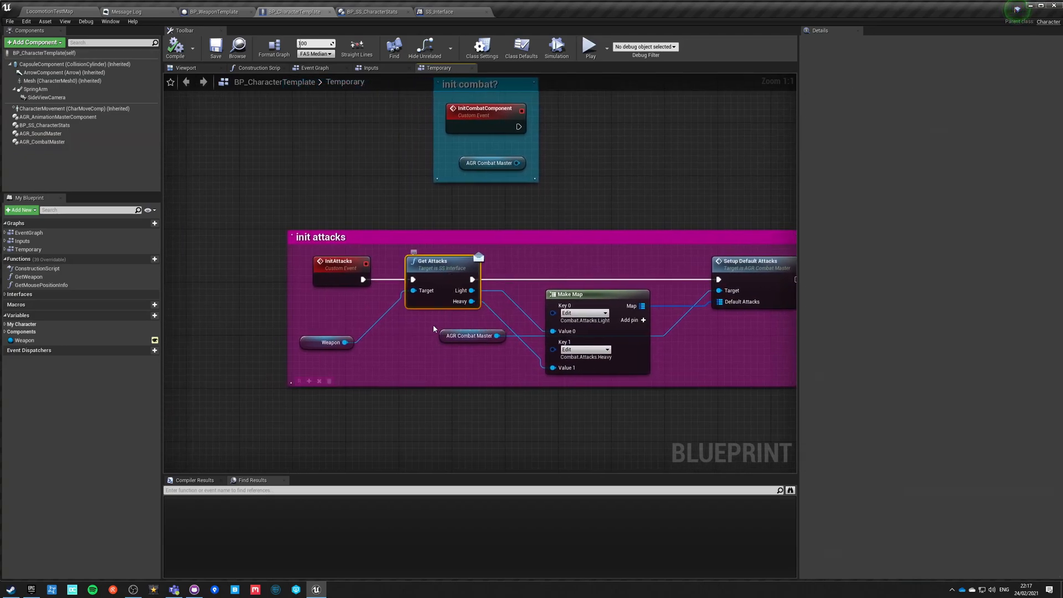
pyautogui.moveTo(434, 327); pyautogui.dragTo(310, 337, button='right')
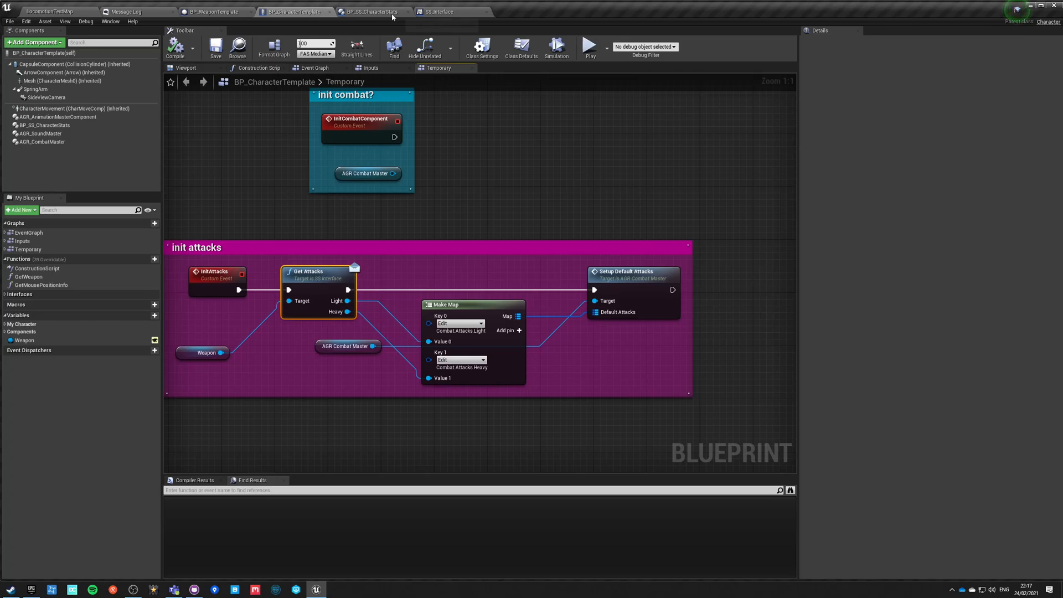
pyautogui.click(214, 12)
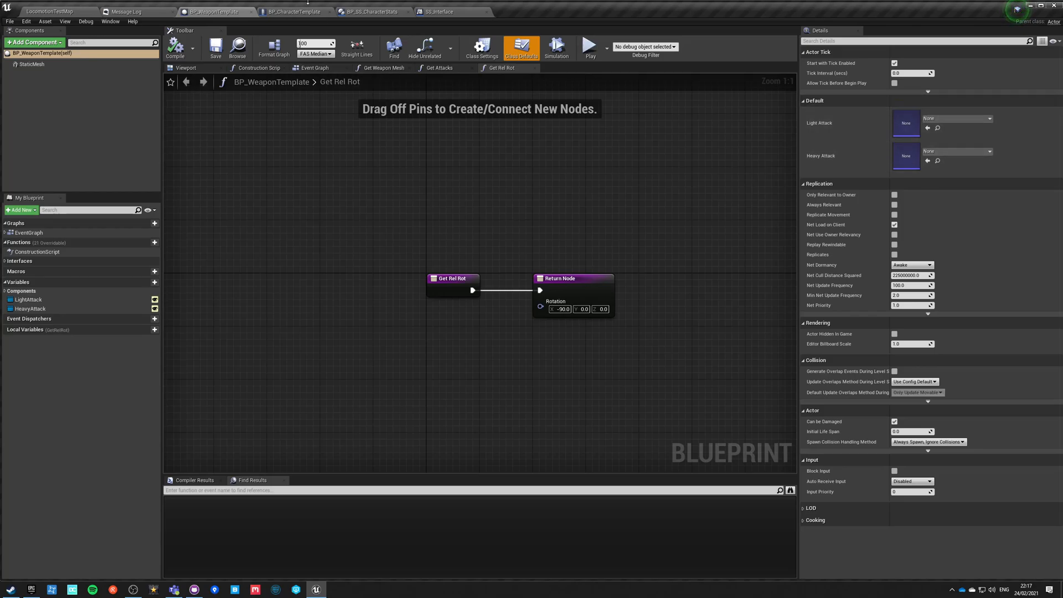
# Create a child Blueprint class of BP_WeaponTemplate named BP_Longsword in the SideScroller Weapons folder
pyautogui.click(49, 12)
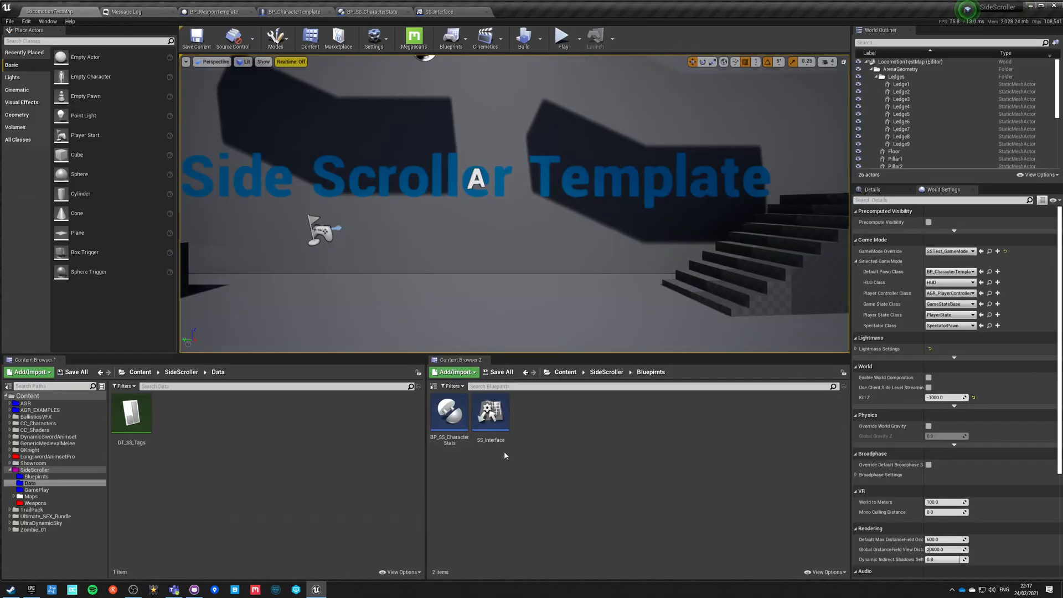
pyautogui.click(615, 376)
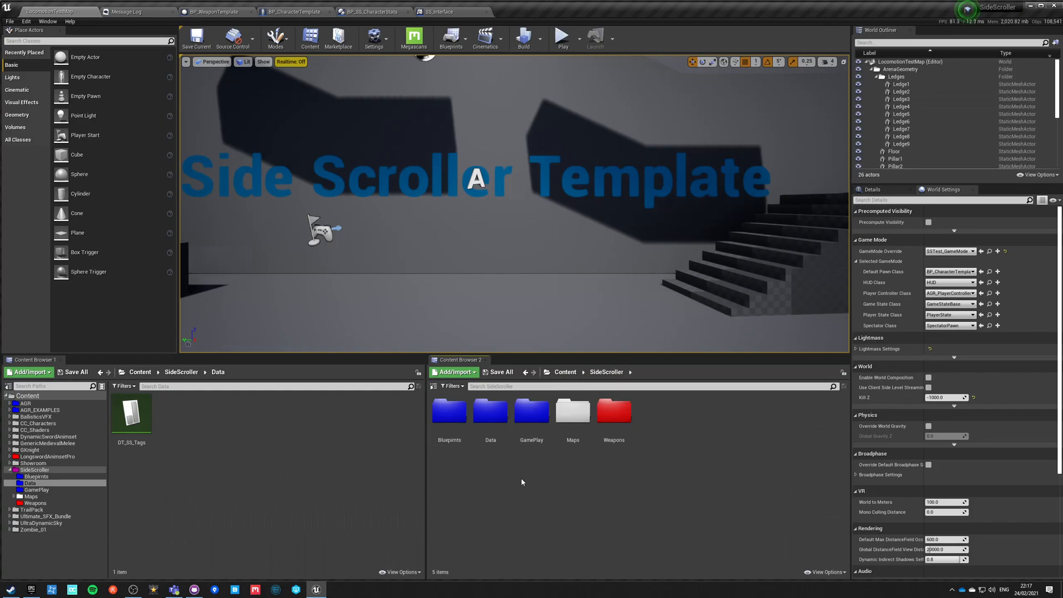
pyautogui.doubleClick(449, 411)
pyautogui.click(565, 372)
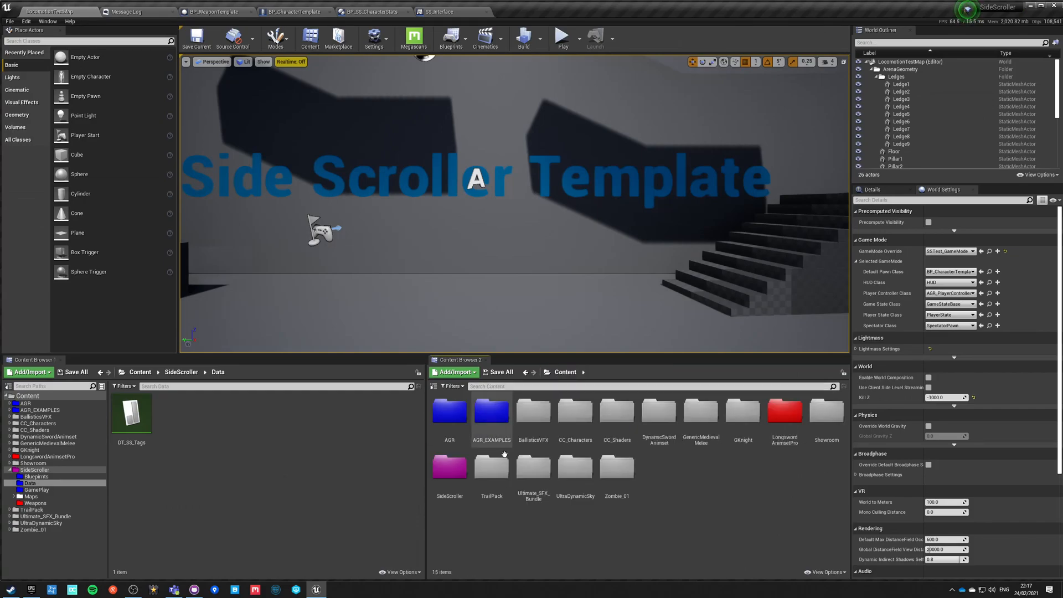
pyautogui.doubleClick(446, 467)
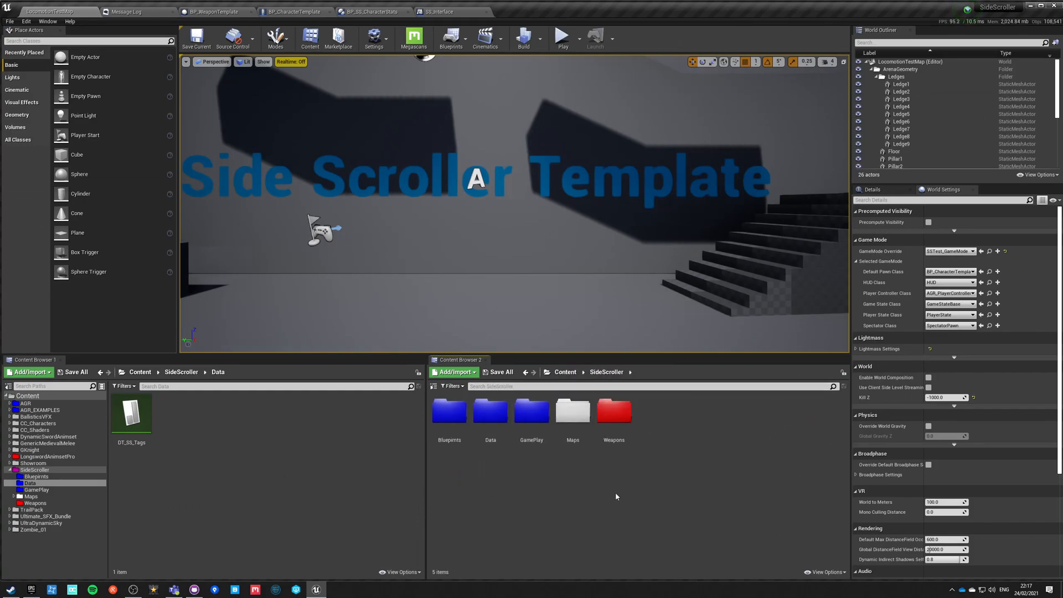
pyautogui.doubleClick(613, 411)
pyautogui.rightClick(452, 413)
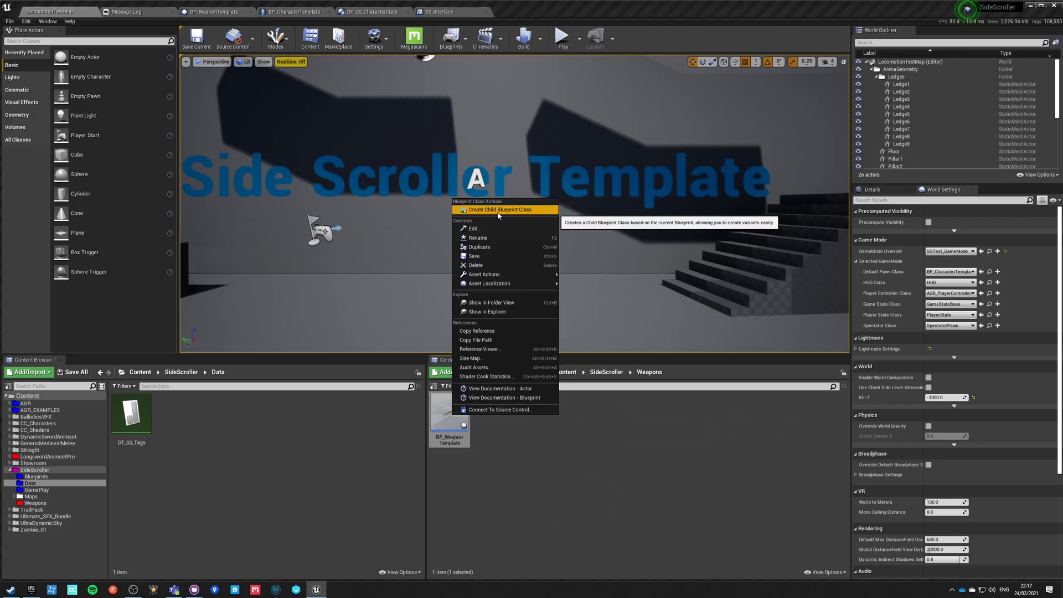
pyautogui.click(498, 209)
pyautogui.write('BP_Longsword')
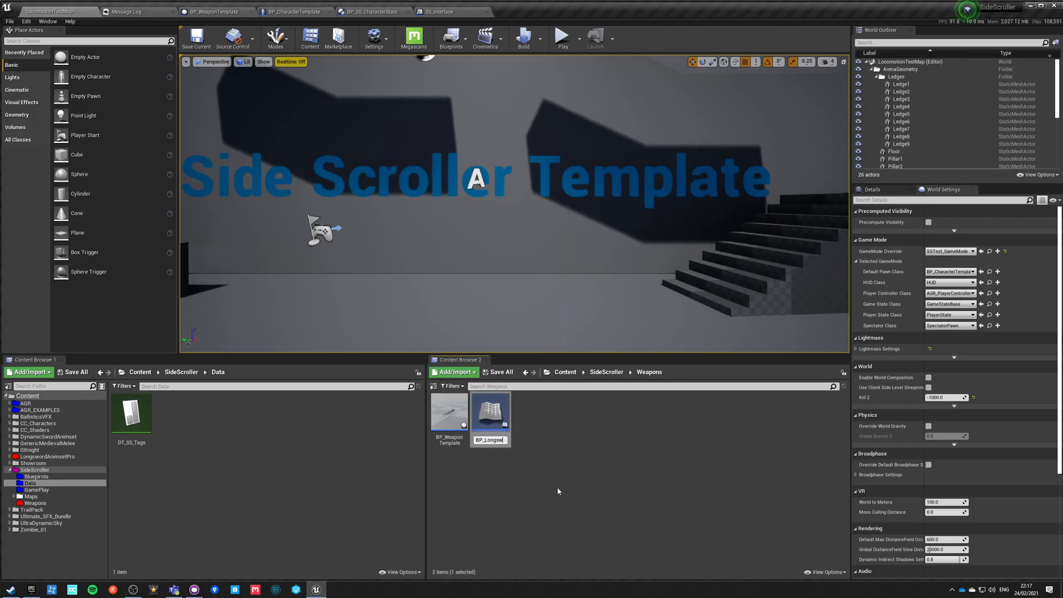
pyautogui.press('Return')
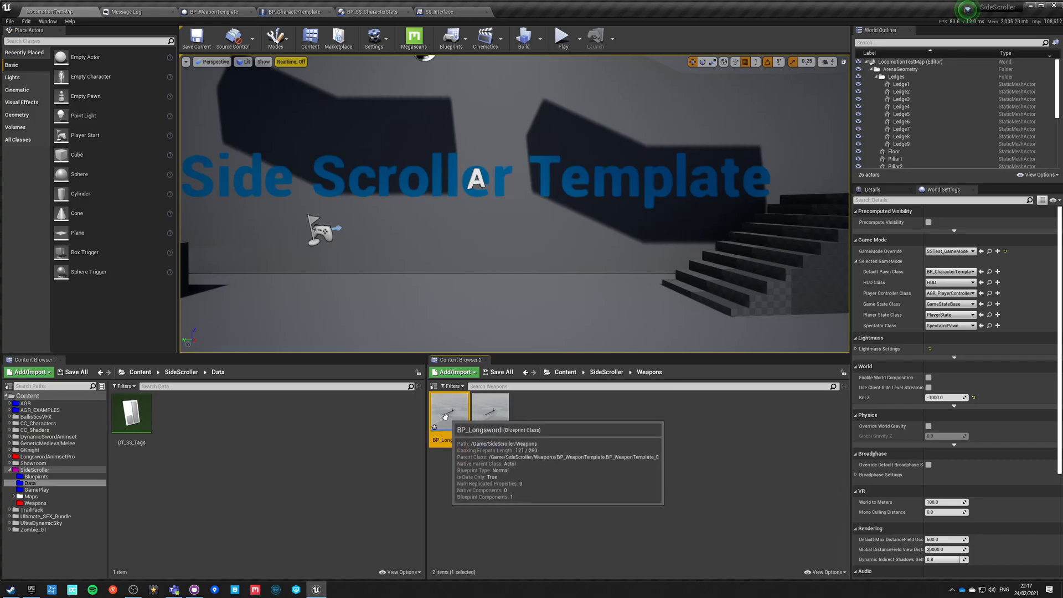
# Create a child Blueprint class of BP_CharacterTemplate named BP_Warrior and assign it as the game mode's Default Pawn Class
pyautogui.click(294, 12)
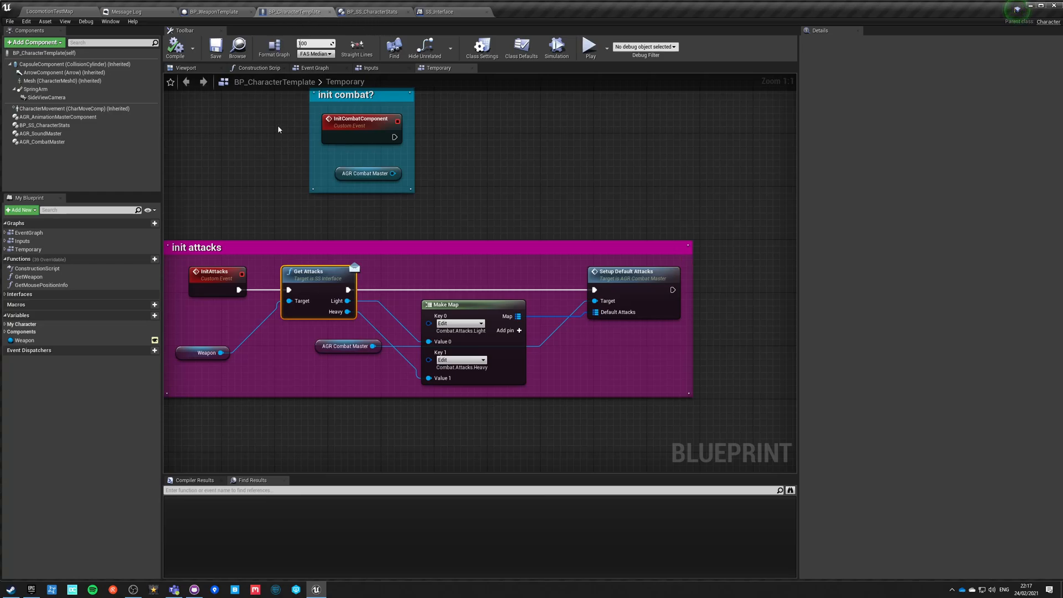
pyautogui.click(48, 14)
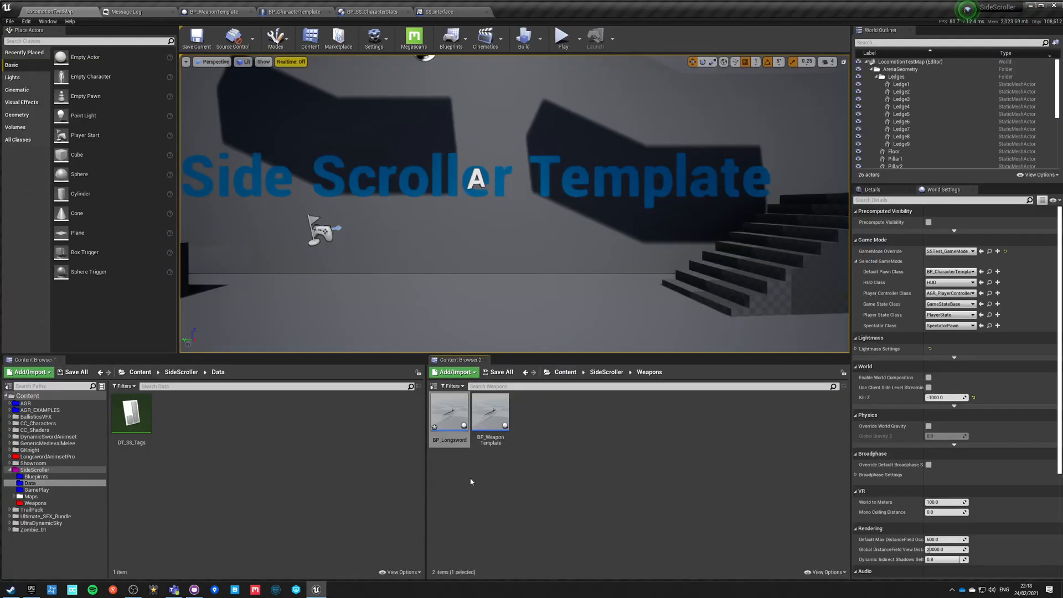
pyautogui.click(990, 271)
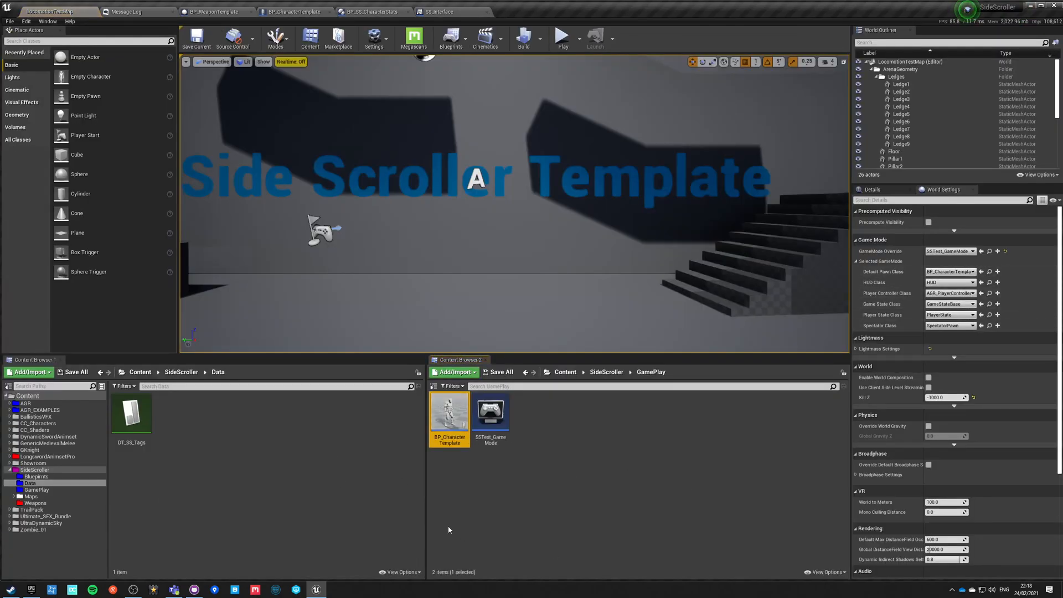
pyautogui.rightClick(446, 413)
pyautogui.click(499, 210)
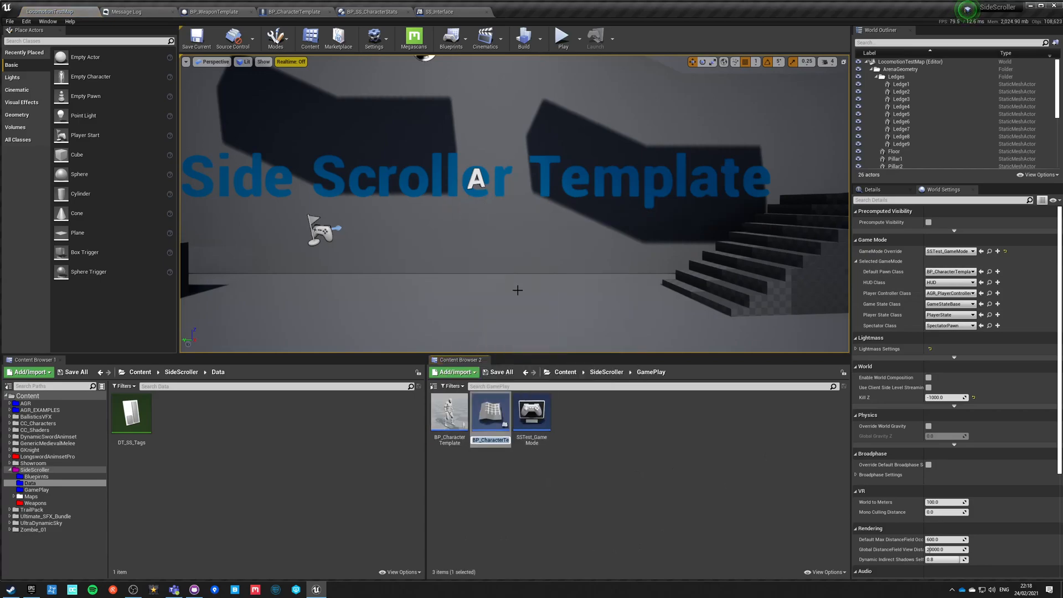
pyautogui.write('BP_Warrior')
pyautogui.press('Return')
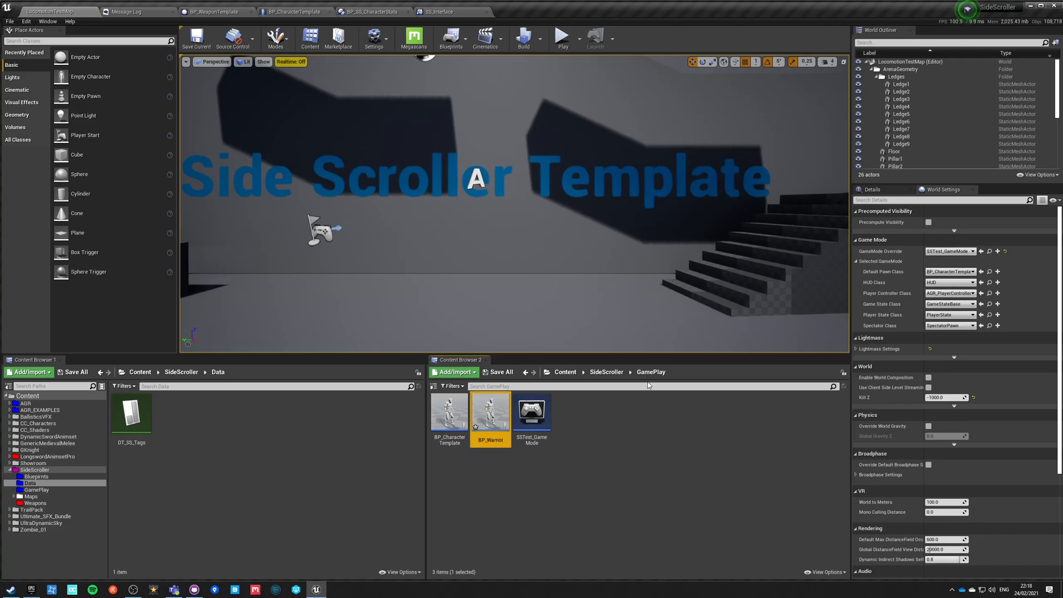
pyautogui.click(980, 271)
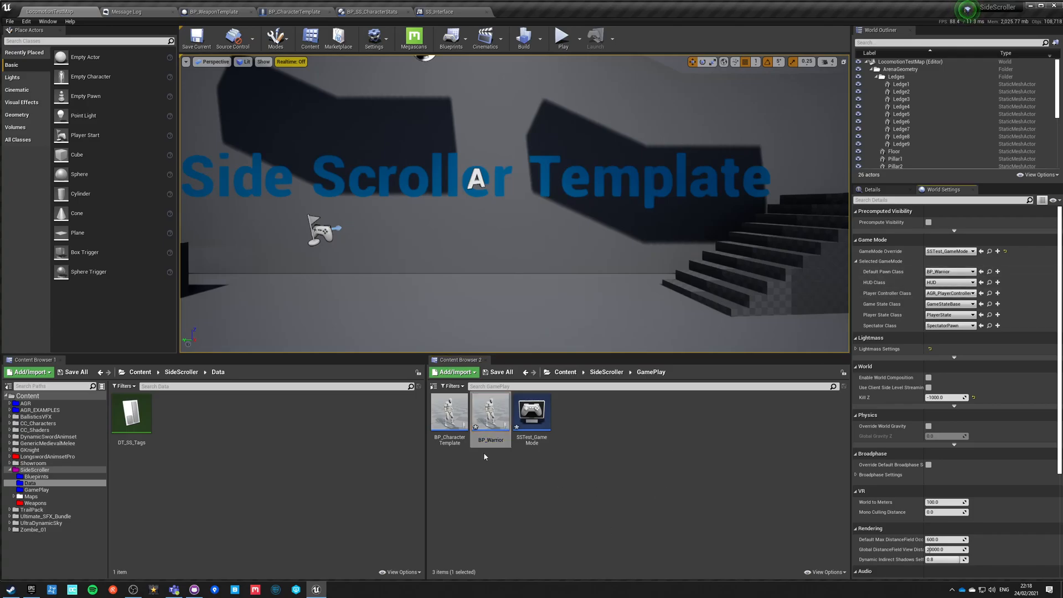
# Set the Weapon Class of BP_Warrior's inherited BP_SS_CharacterStats component to BP_Longsword and save the blueprint
pyautogui.doubleClick(492, 411)
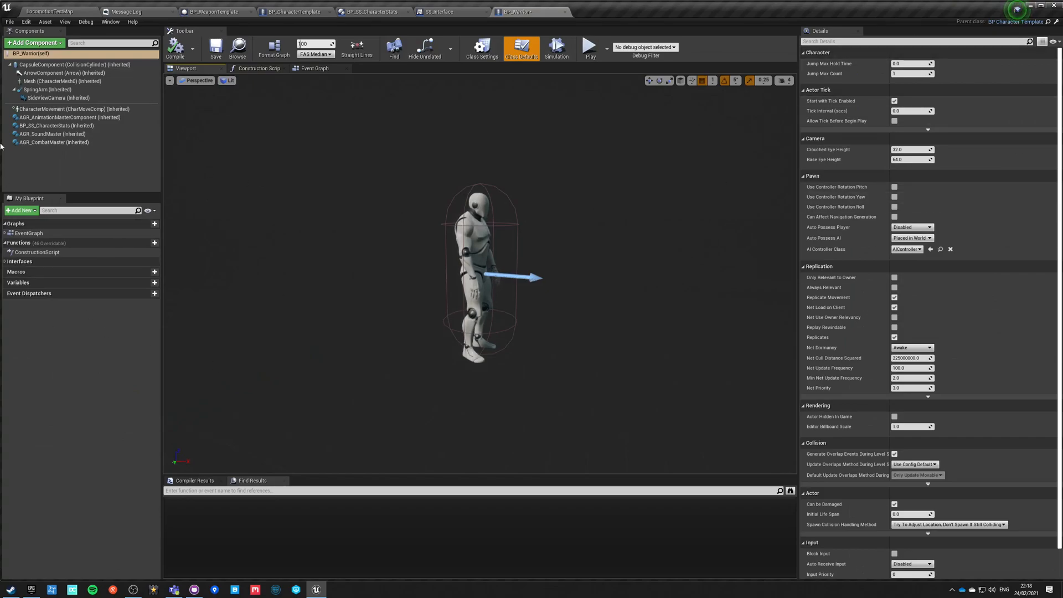
pyautogui.click(48, 128)
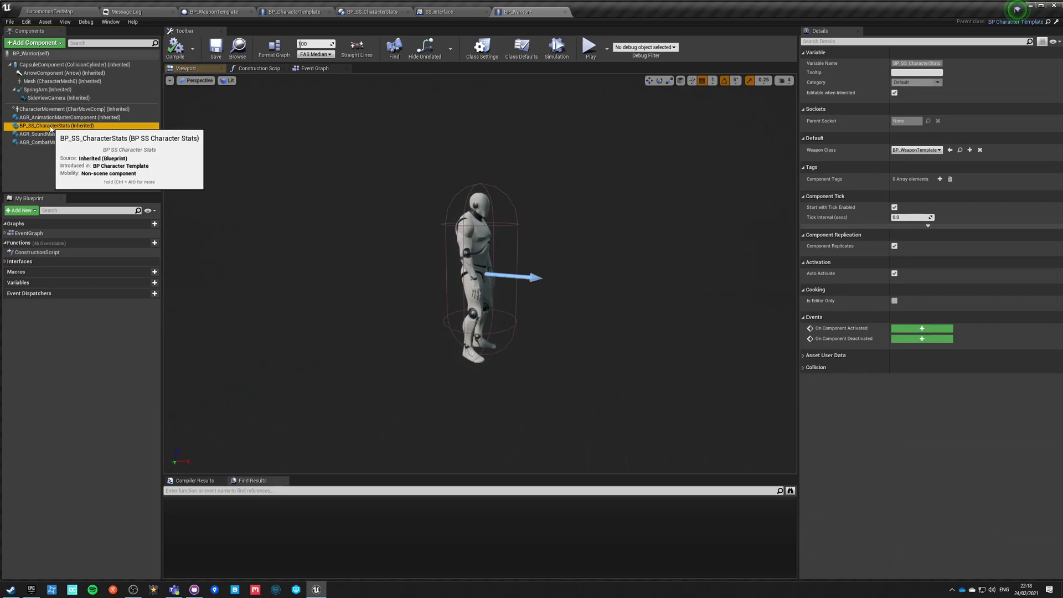
pyautogui.click(917, 150)
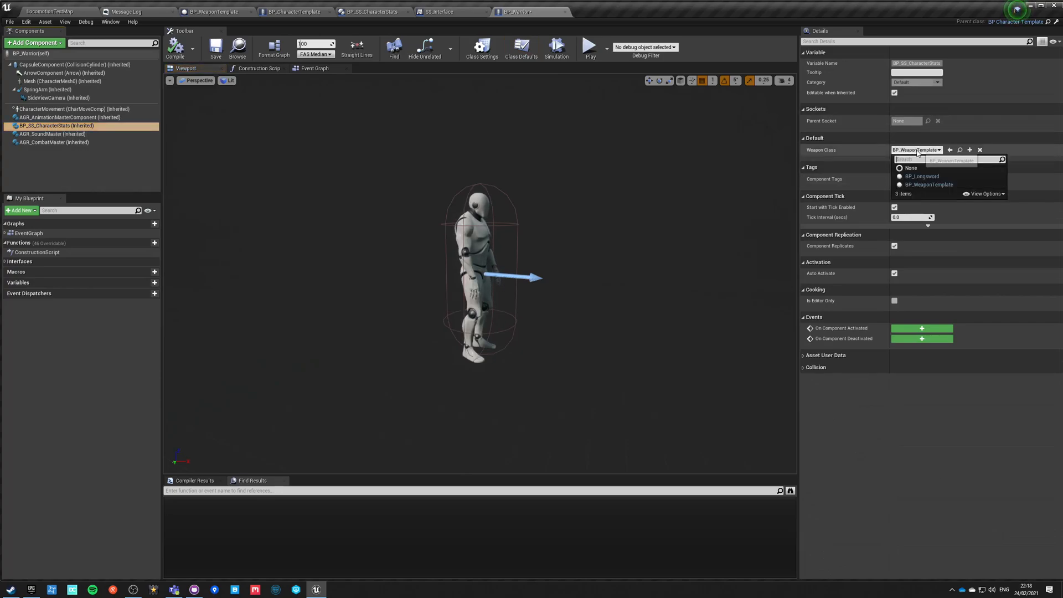
pyautogui.click(922, 176)
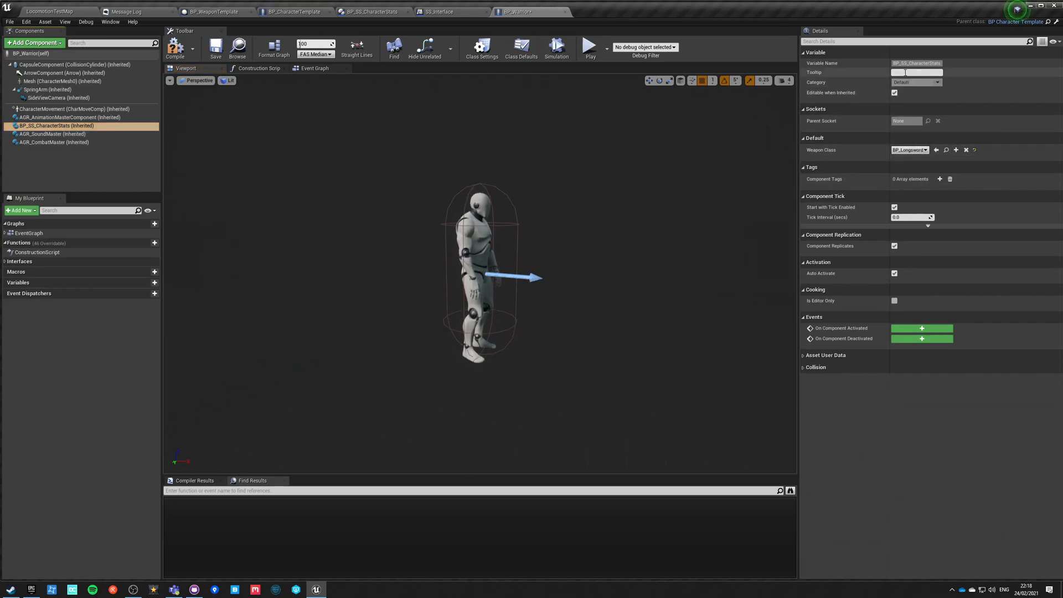
pyautogui.hotkey('ctrl', 's')
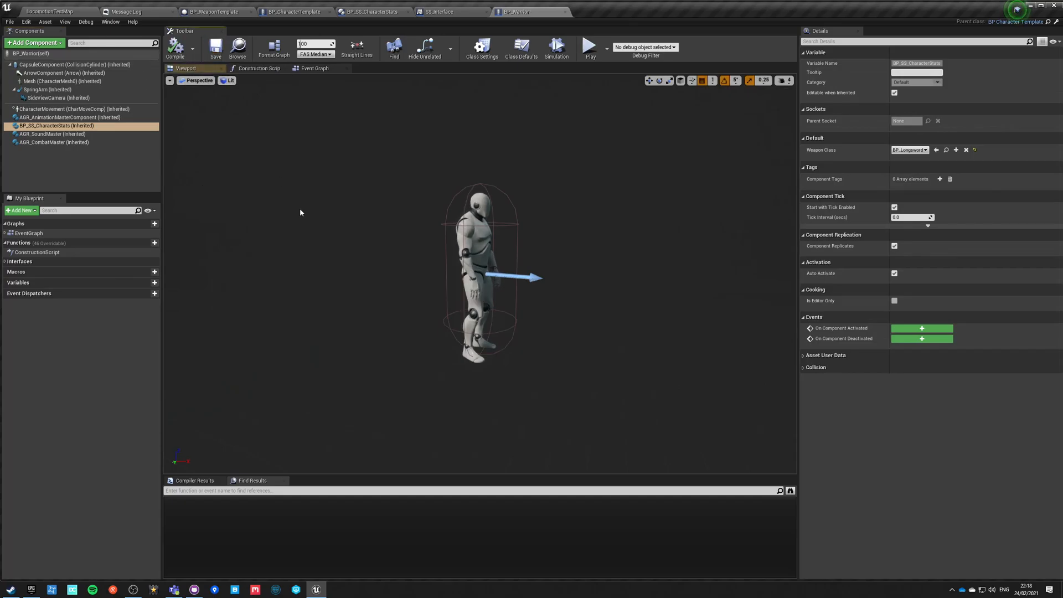
# Play-test LocomotionTestMap by moving the warrior in both directions with the longsword, and end the play session
pyautogui.click(41, 15)
pyautogui.hotkey('alt', 'p')
pyautogui.click(379, 213)
pyautogui.press('d')
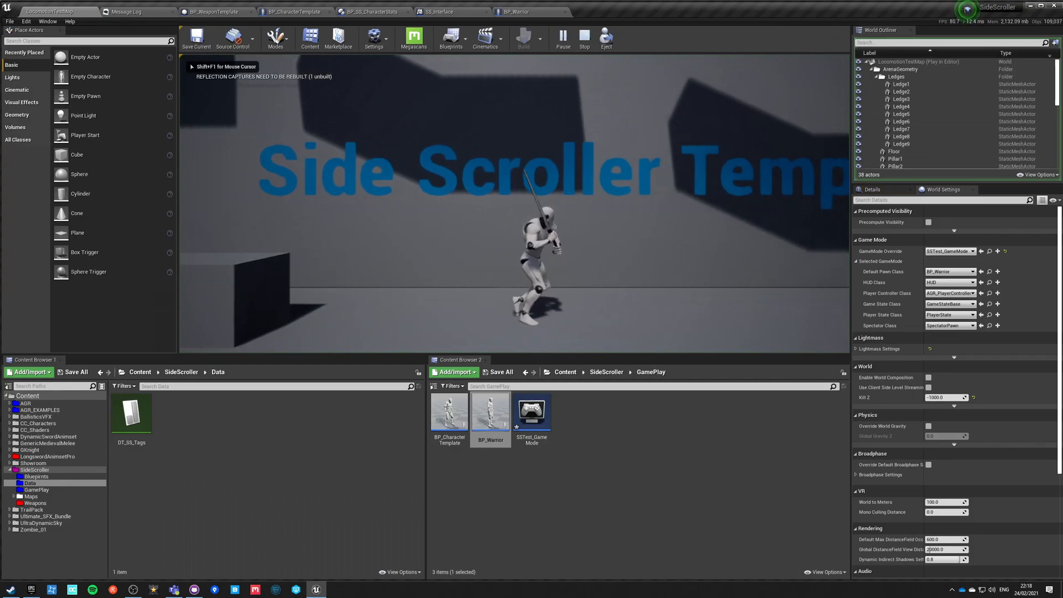
pyautogui.press('a')
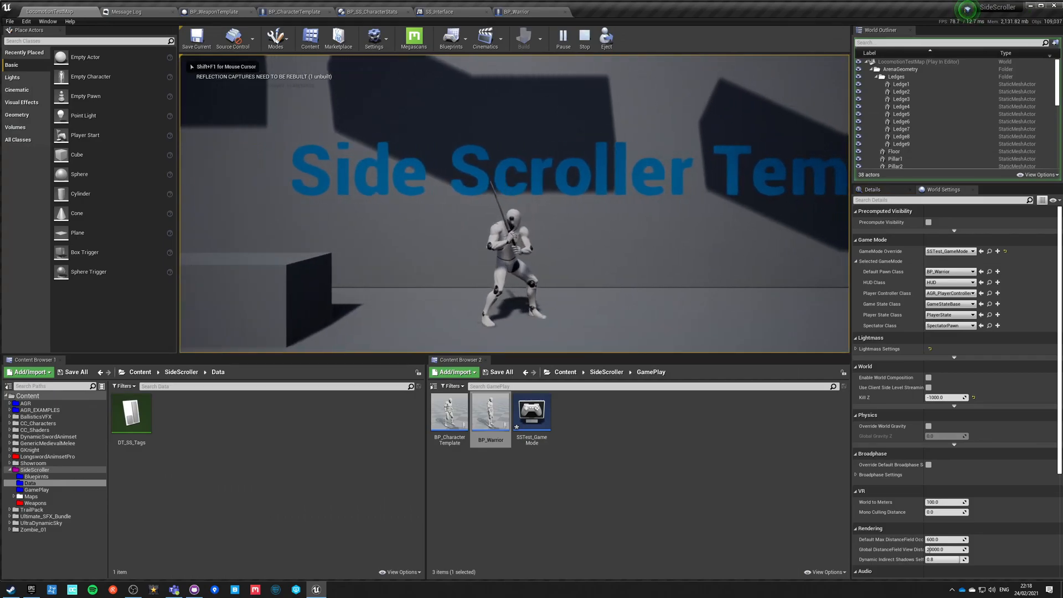
pyautogui.press('Escape')
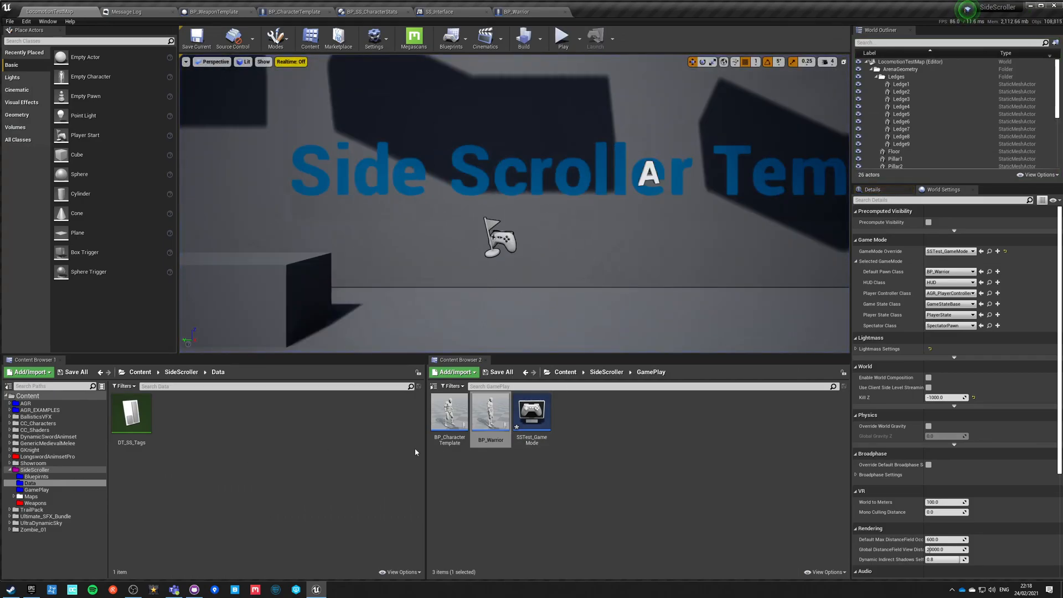
# Close the BP_Warrior blueprint and review the init attacks graph in BP_CharacterTemplate
pyautogui.click(523, 12)
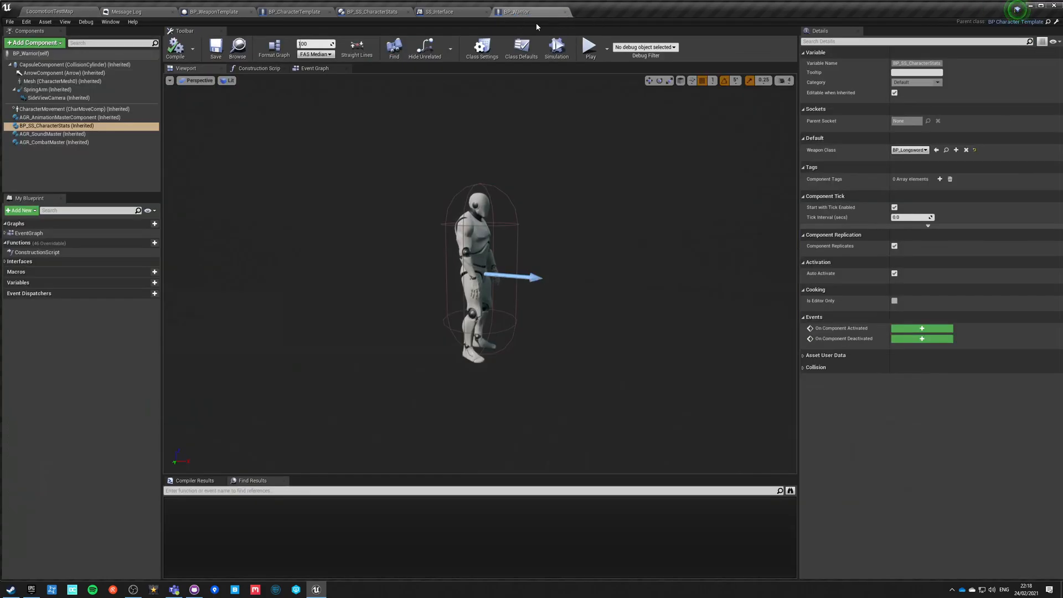
pyautogui.click(565, 12)
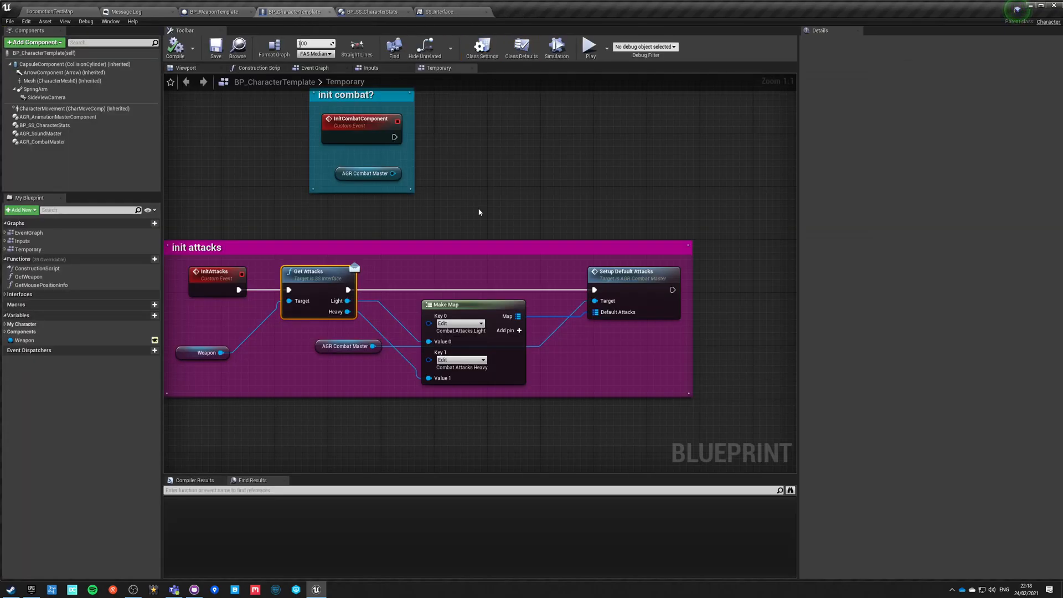
pyautogui.moveTo(252, 353); pyautogui.dragTo(225, 363, button='right')
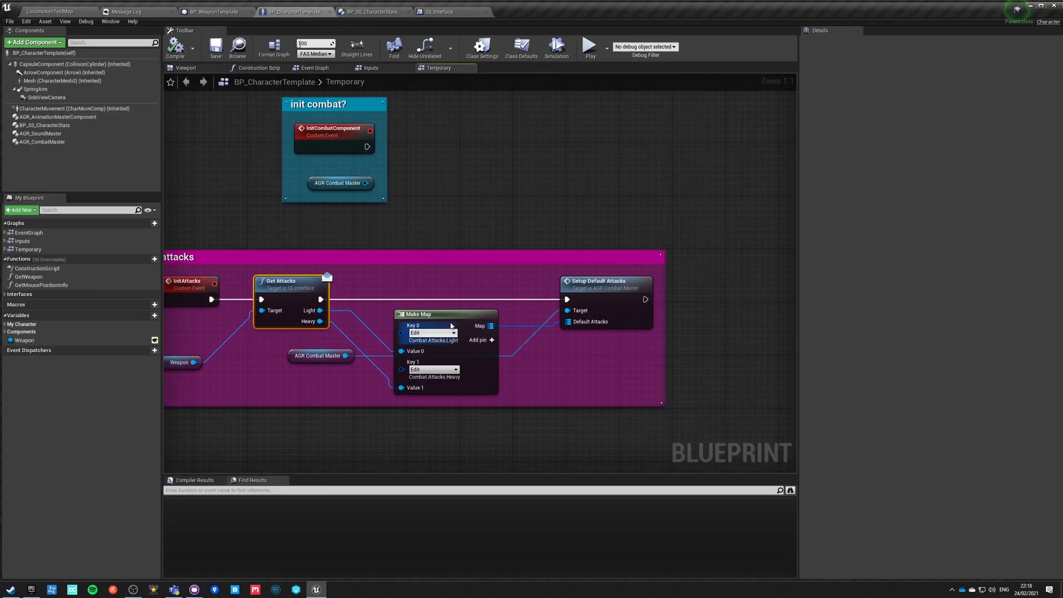
# Search the RootMotion animations folder of LongswordAnimsetPro for "attack"
pyautogui.click(62, 12)
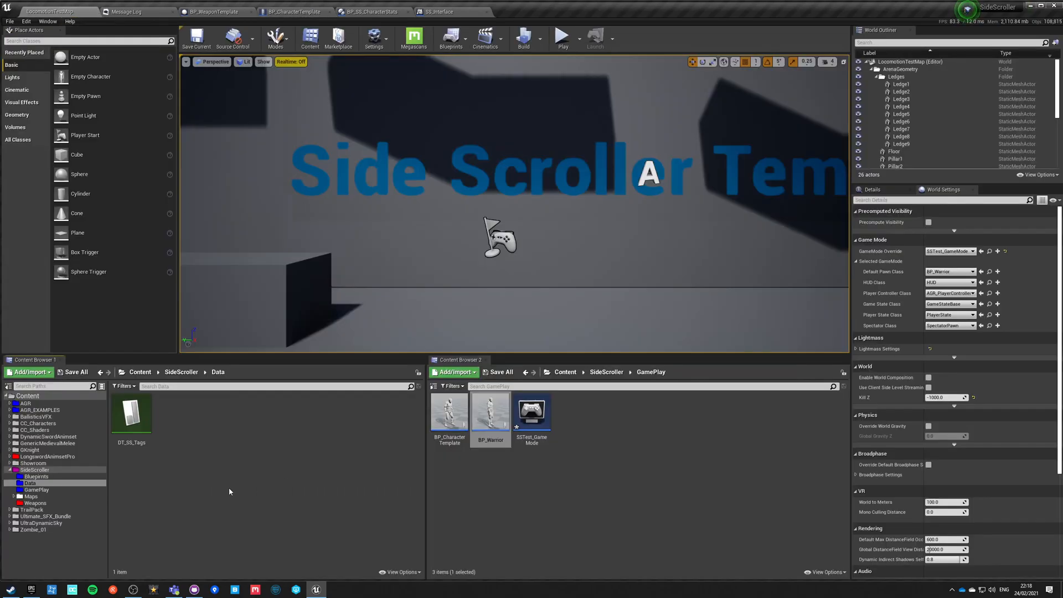
pyautogui.click(147, 372)
pyautogui.doubleClick(175, 473)
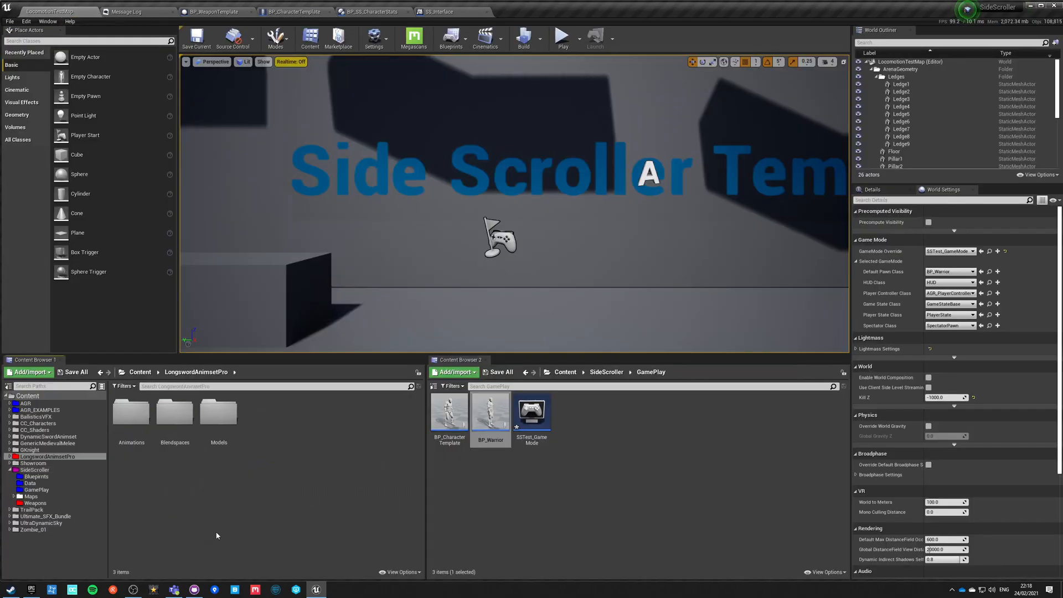
pyautogui.doubleClick(128, 435)
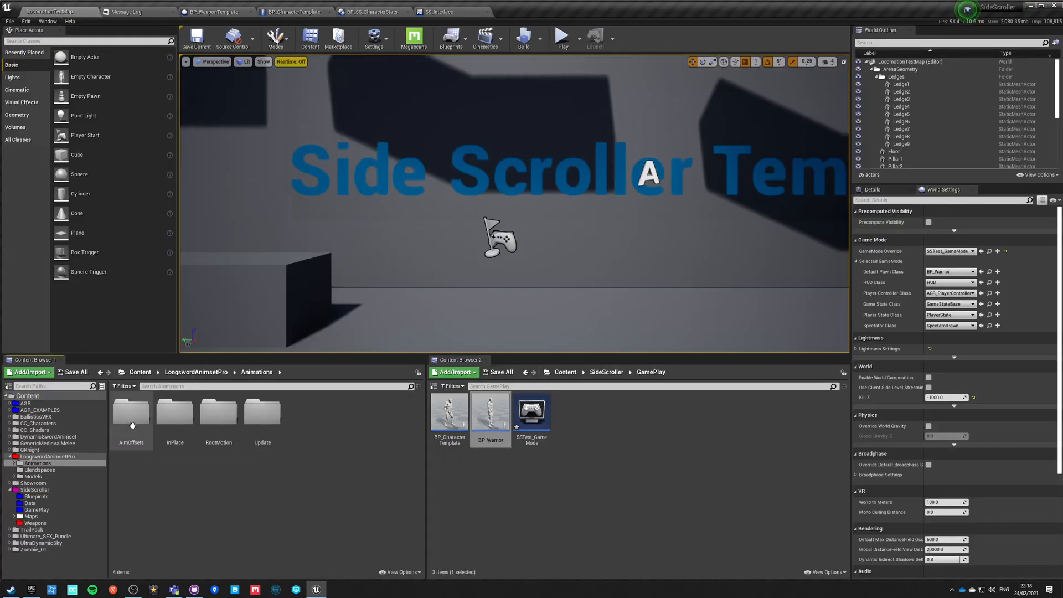
pyautogui.doubleClick(219, 418)
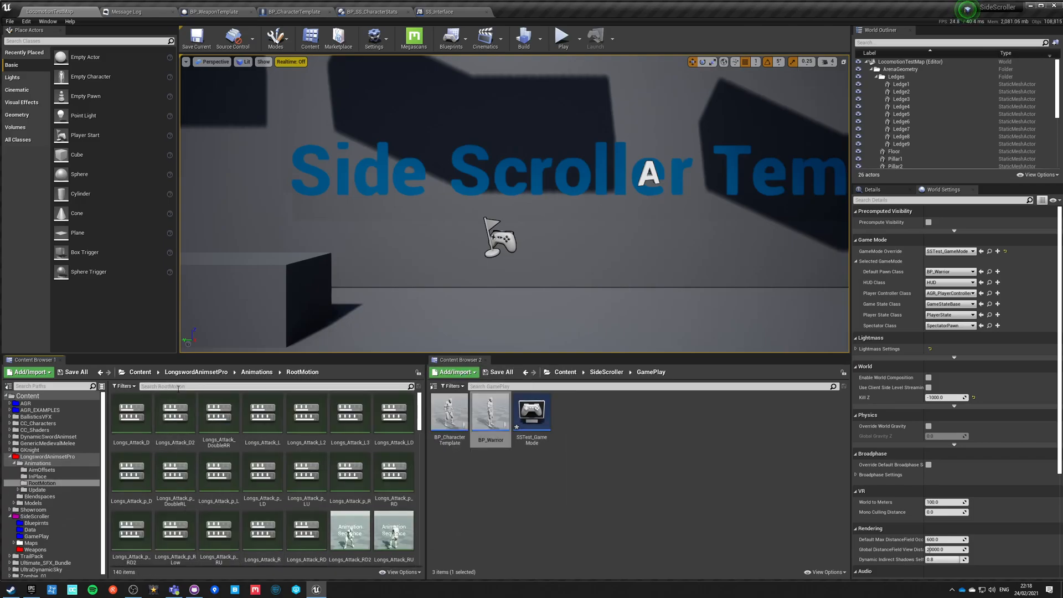
pyautogui.click(173, 386)
pyautogui.write('attack')
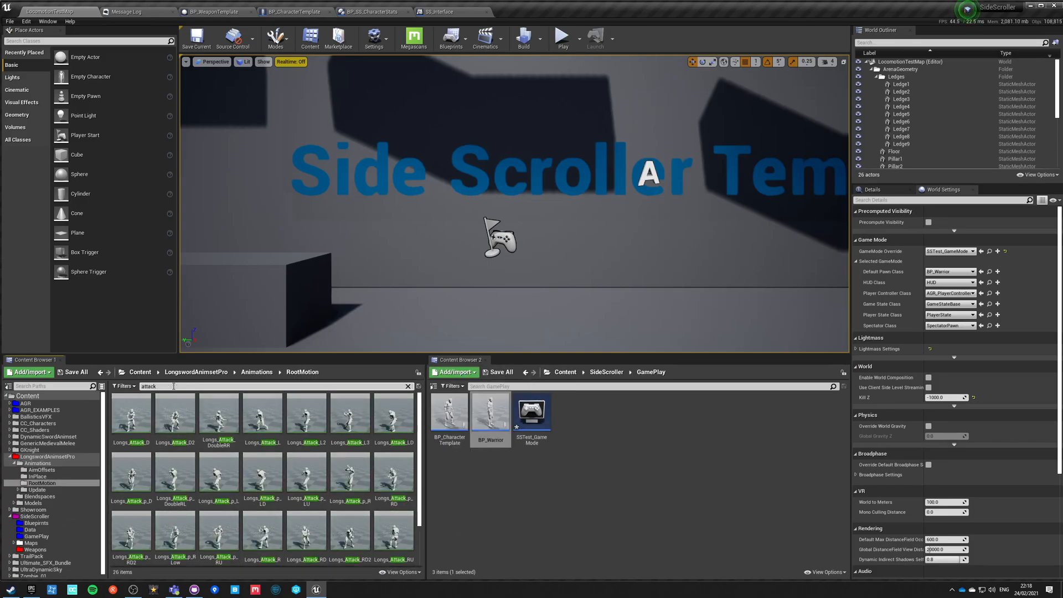
pyautogui.click(131, 421)
pyautogui.scroll(-2, 249, 470)
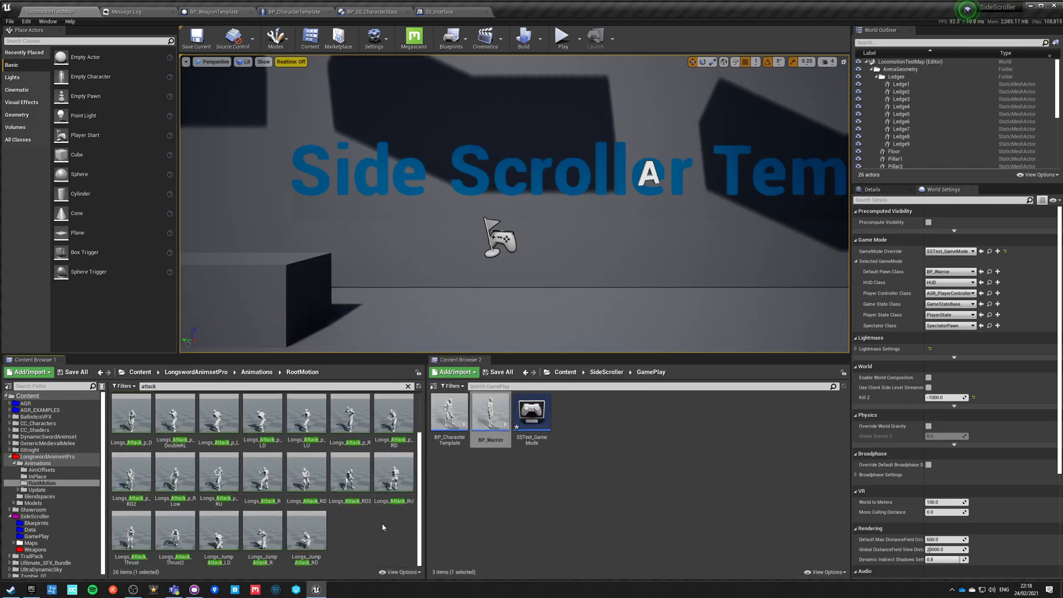
pyautogui.scroll(2, 381, 525)
pyautogui.scroll(-2, 381, 532)
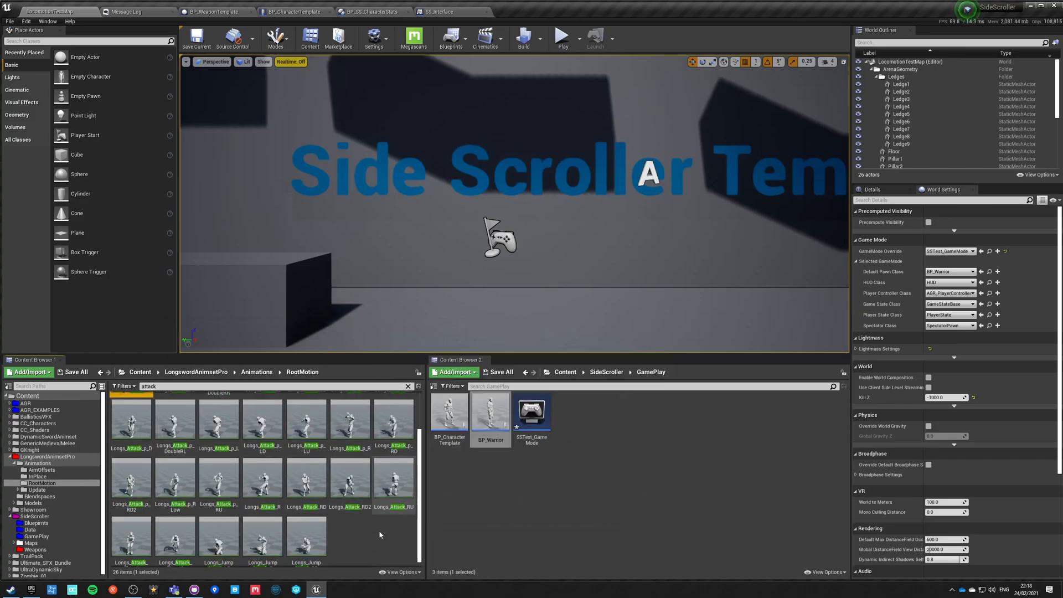
# Create an Abilities folder in the SideScroller folder and set its color to purple
pyautogui.click(605, 372)
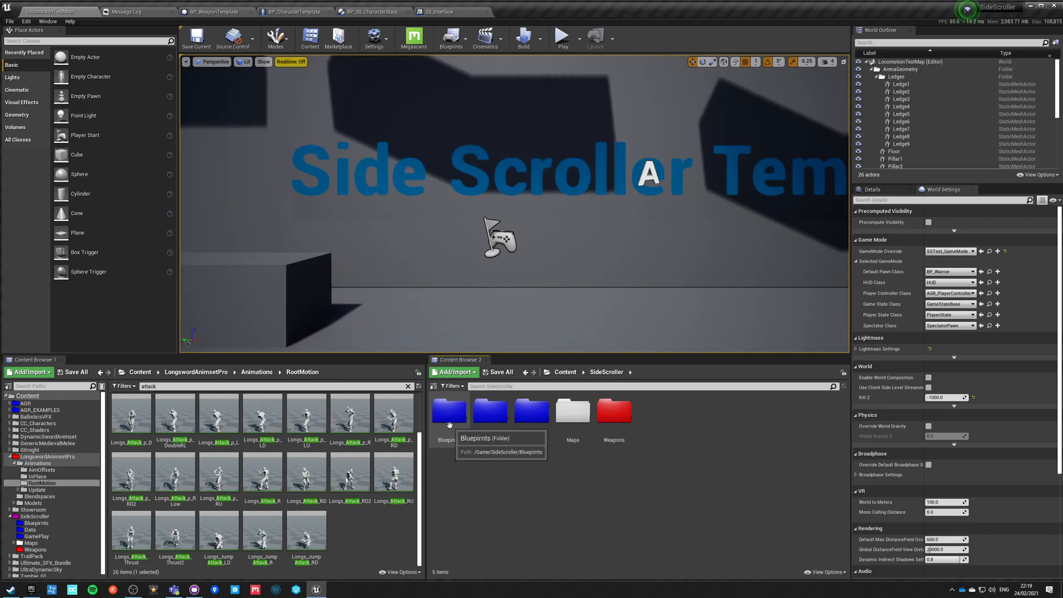
pyautogui.rightClick(501, 472)
pyautogui.click(526, 278)
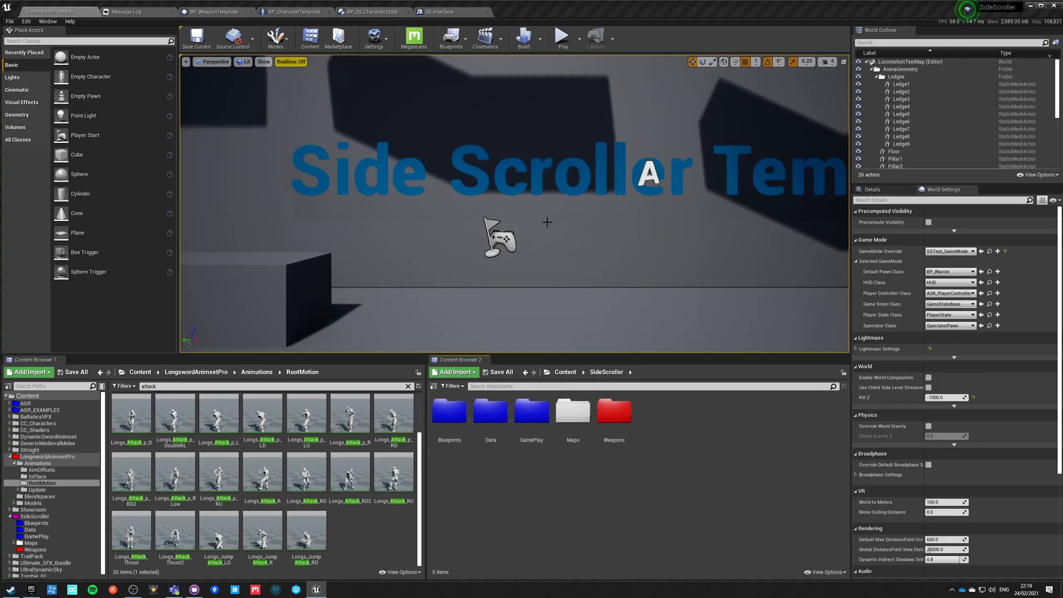
pyautogui.write('Abilities')
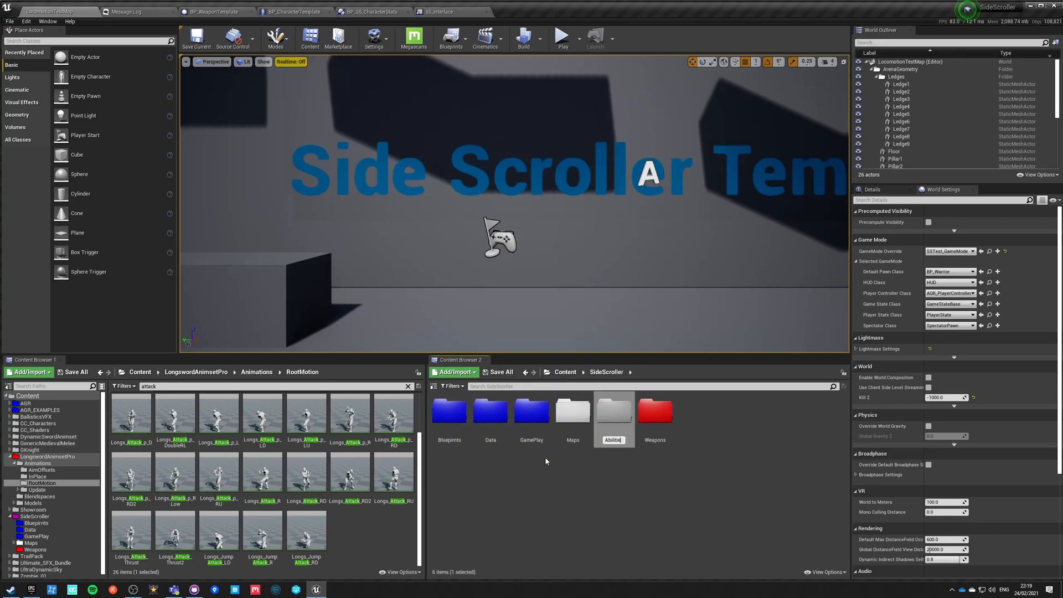
pyautogui.press('Return')
pyautogui.rightClick(448, 416)
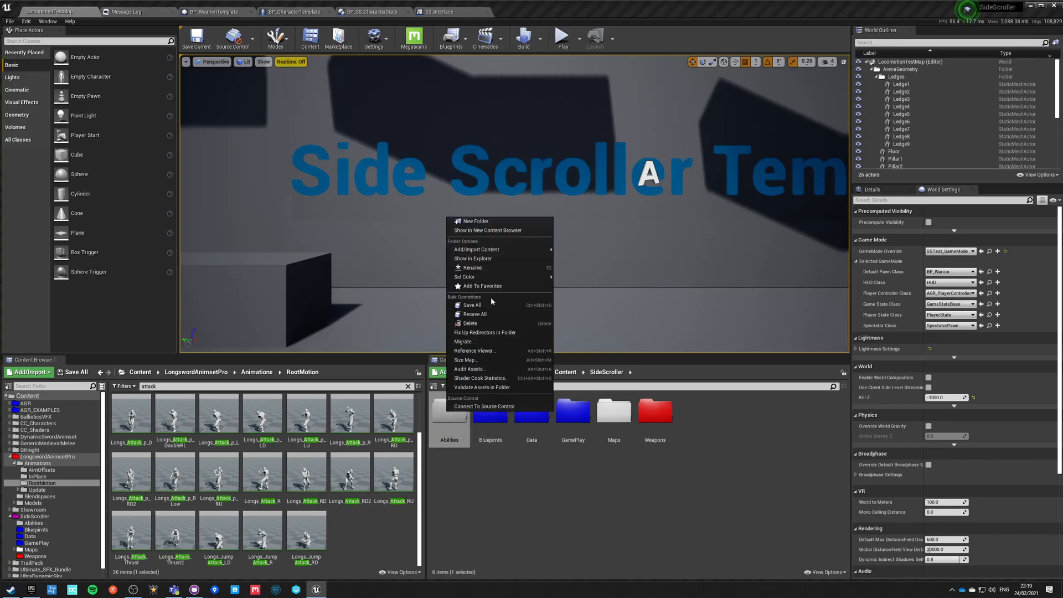
pyautogui.moveTo(501, 277)
pyautogui.click(573, 331)
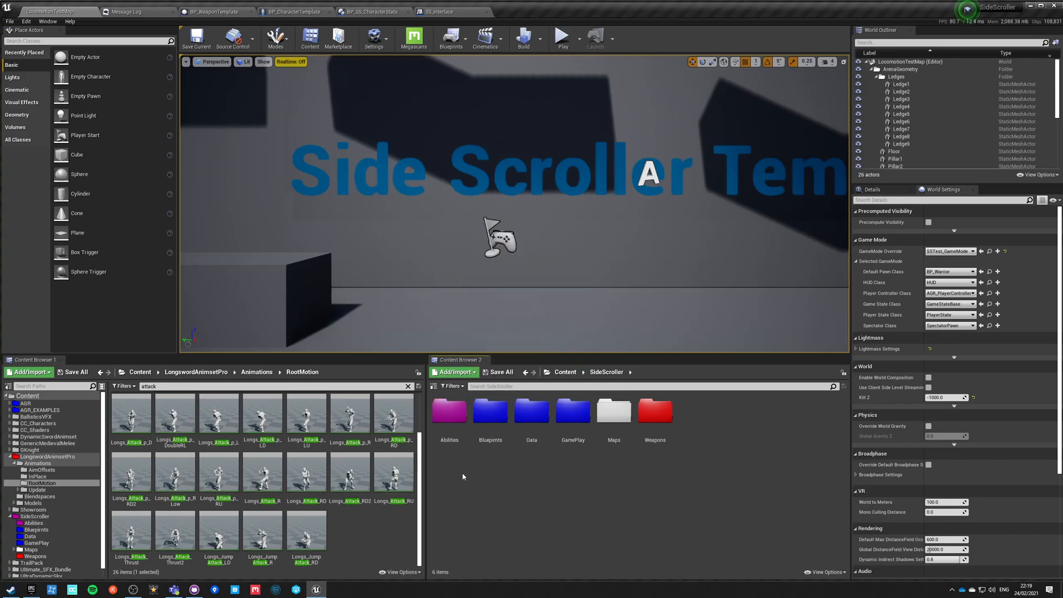
# Create an Attacks folder inside the Abilities folder
pyautogui.doubleClick(452, 417)
pyautogui.rightClick(474, 432)
pyautogui.click(498, 237)
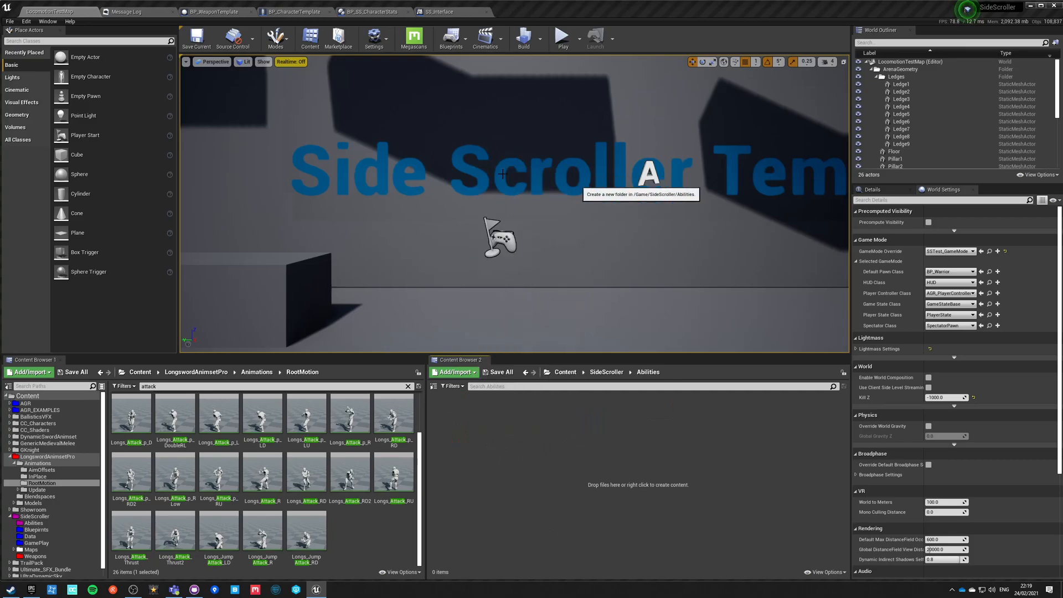
pyautogui.write('Attacks')
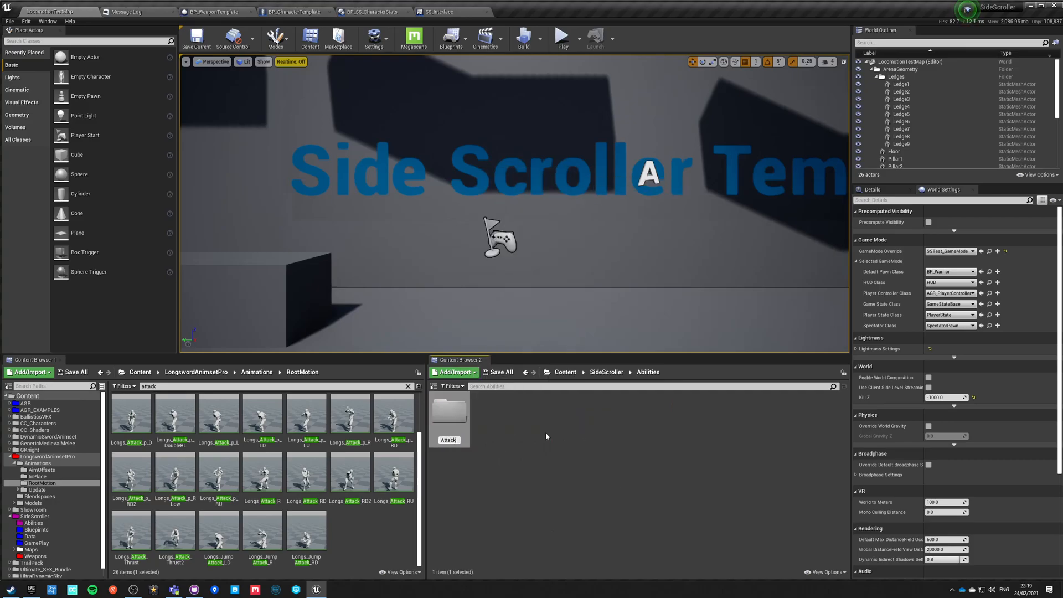
pyautogui.press('Return')
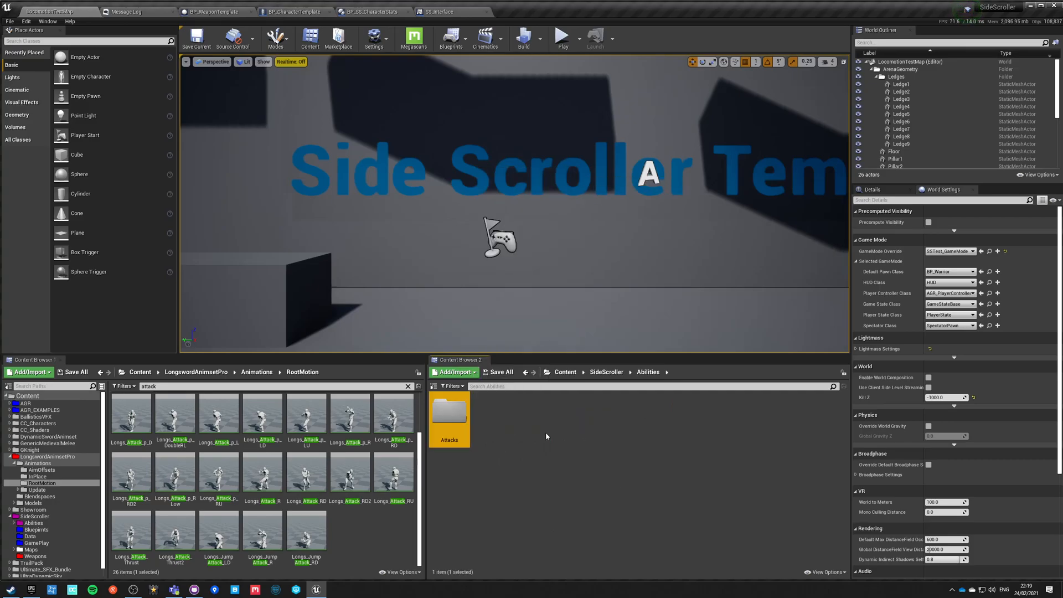
# Create a Longsword folder inside the Attacks folder
pyautogui.doubleClick(451, 412)
pyautogui.rightClick(465, 429)
pyautogui.click(513, 172)
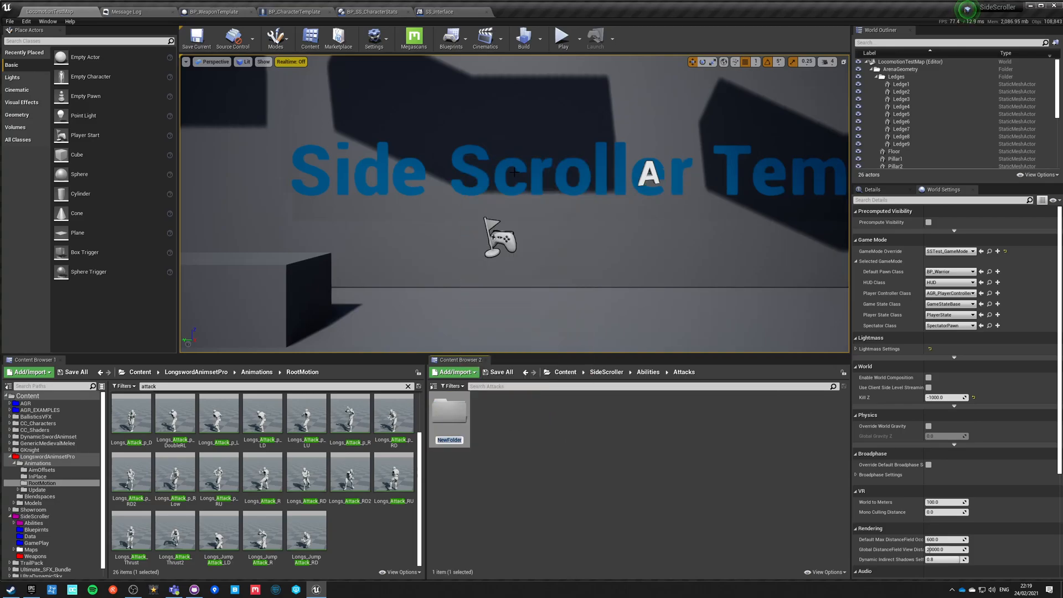
pyautogui.write('Longsword')
pyautogui.press('Return')
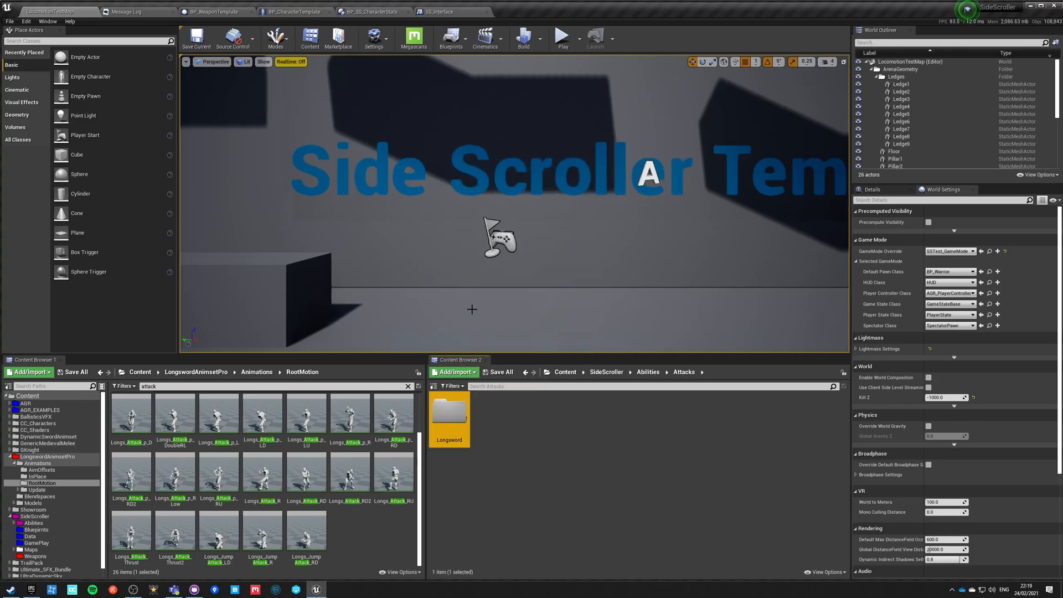
# Create anim montages from the attack animations Longs_Attack_p_D through Longs_JumpAttack_RD and move them into the new Longsword folder
pyautogui.doubleClick(448, 418)
pyautogui.click(131, 415)
pyautogui.keyDown('shift'); pyautogui.click(312, 534); pyautogui.keyUp('shift')
pyautogui.rightClick(132, 415)
pyautogui.moveTo(172, 132)
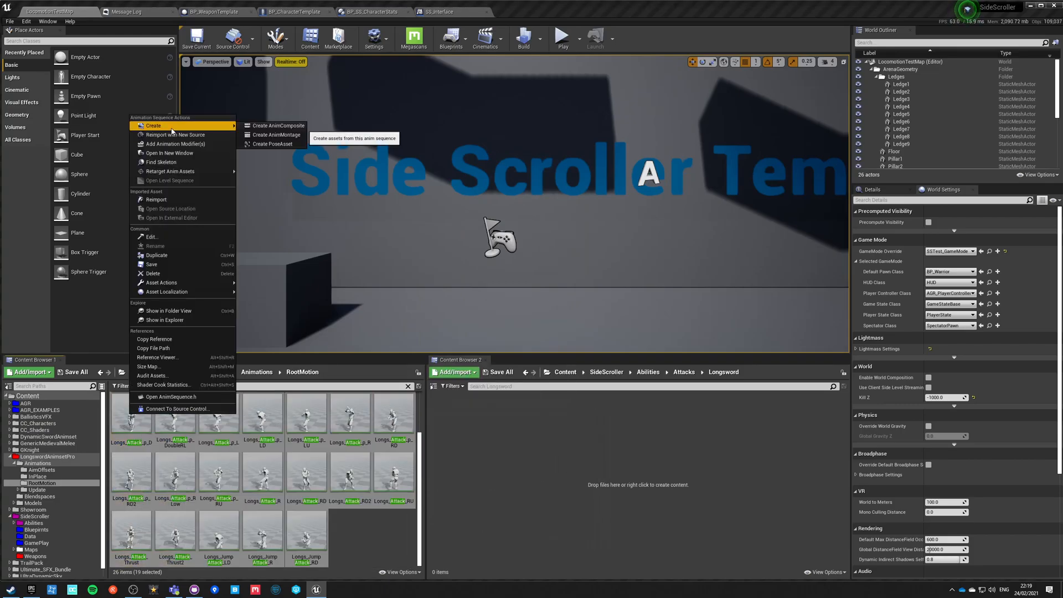
pyautogui.click(272, 135)
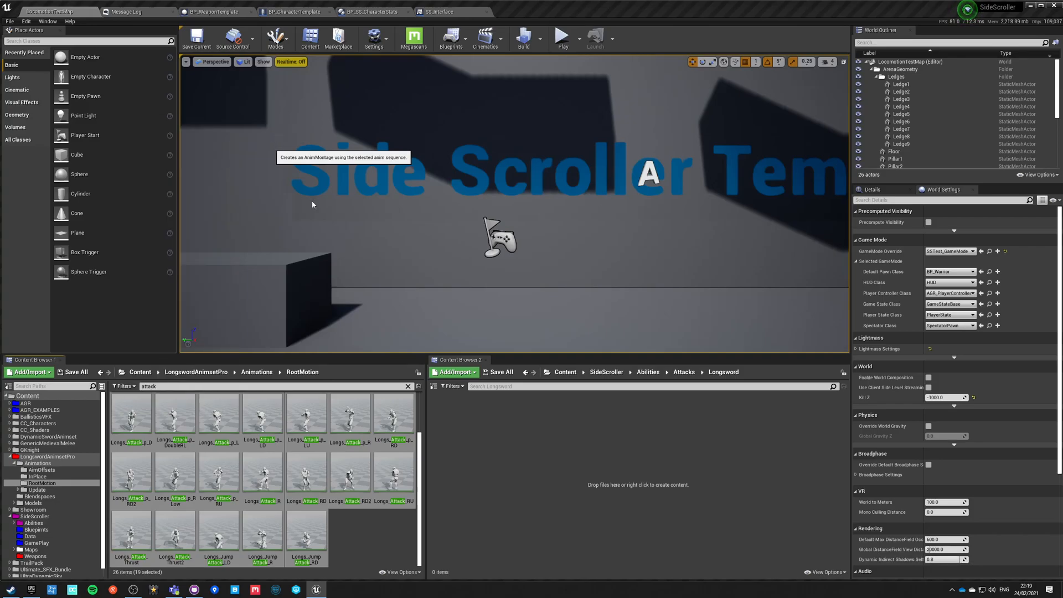
pyautogui.moveTo(353, 415); pyautogui.dragTo(553, 447)
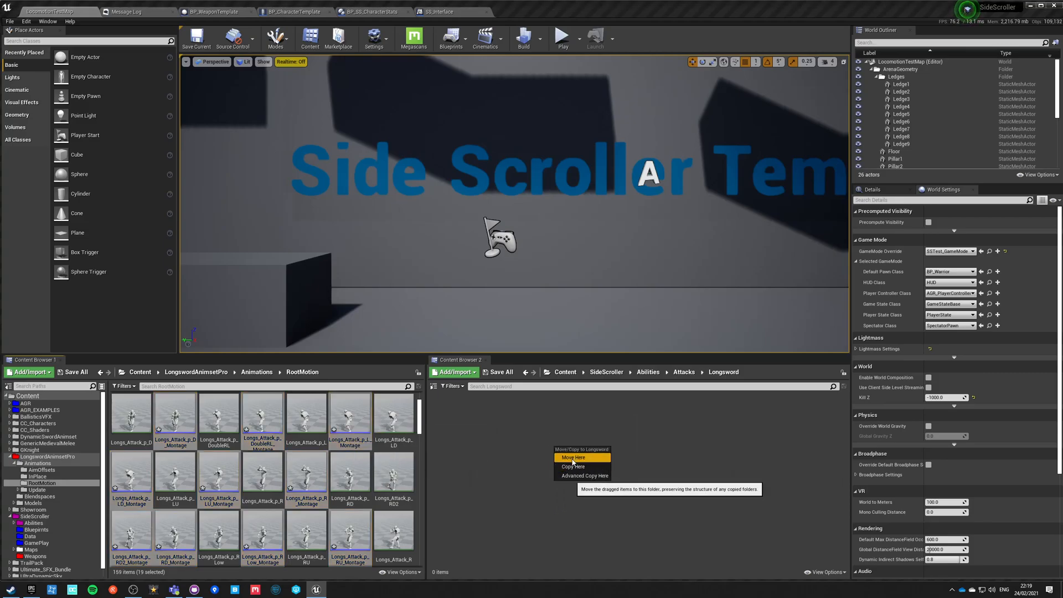
pyautogui.click(573, 458)
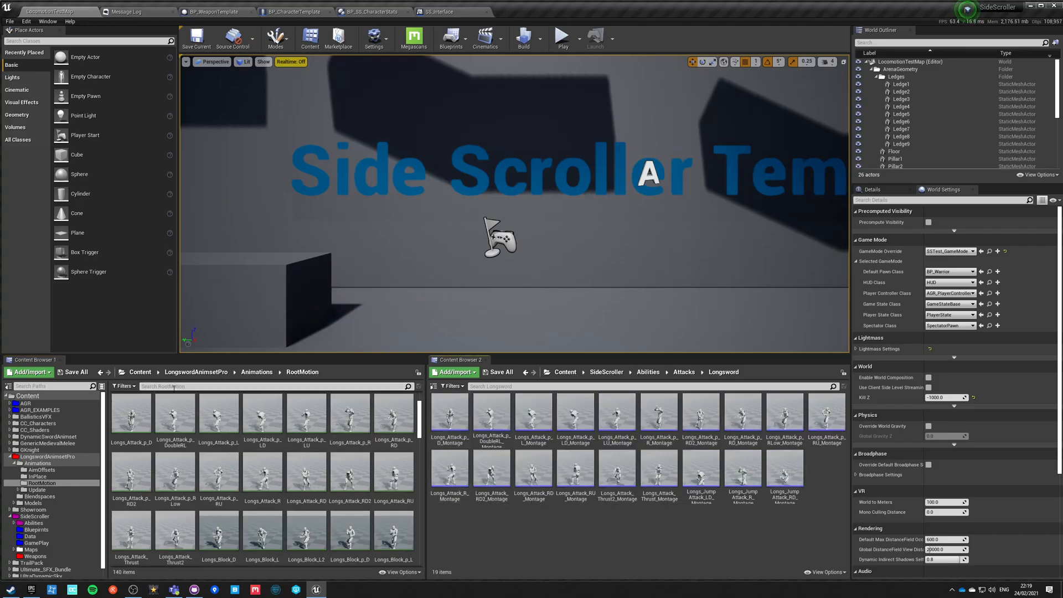
# Open all the attack montages in the Longsword folder for editing
pyautogui.click(257, 373)
pyautogui.click(449, 412)
pyautogui.keyDown('shift'); pyautogui.click(784, 470); pyautogui.keyUp('shift')
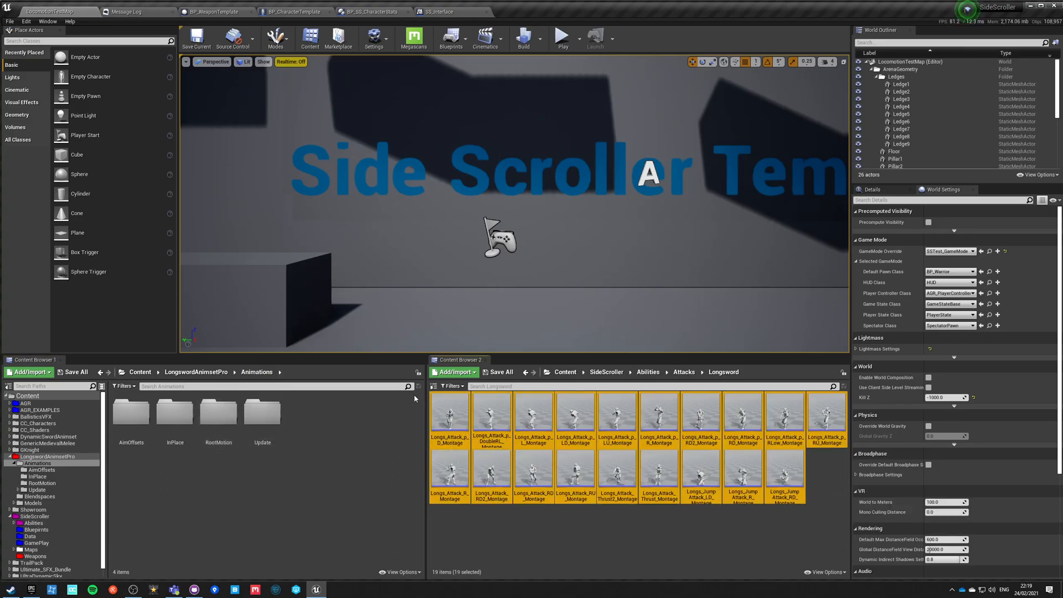
pyautogui.rightClick(451, 414)
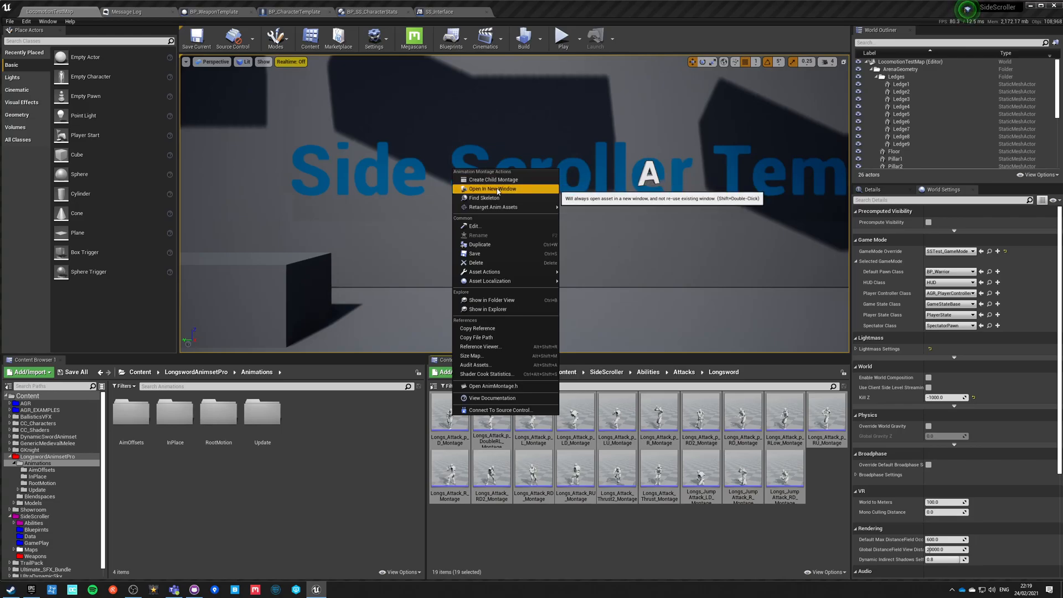
pyautogui.click(497, 192)
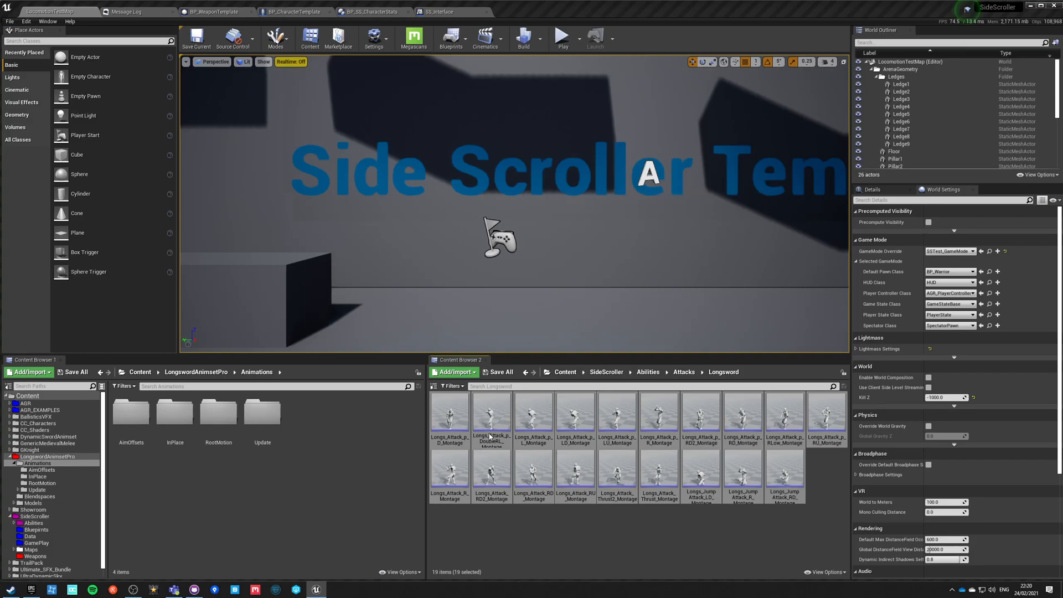
pyautogui.doubleClick(497, 439)
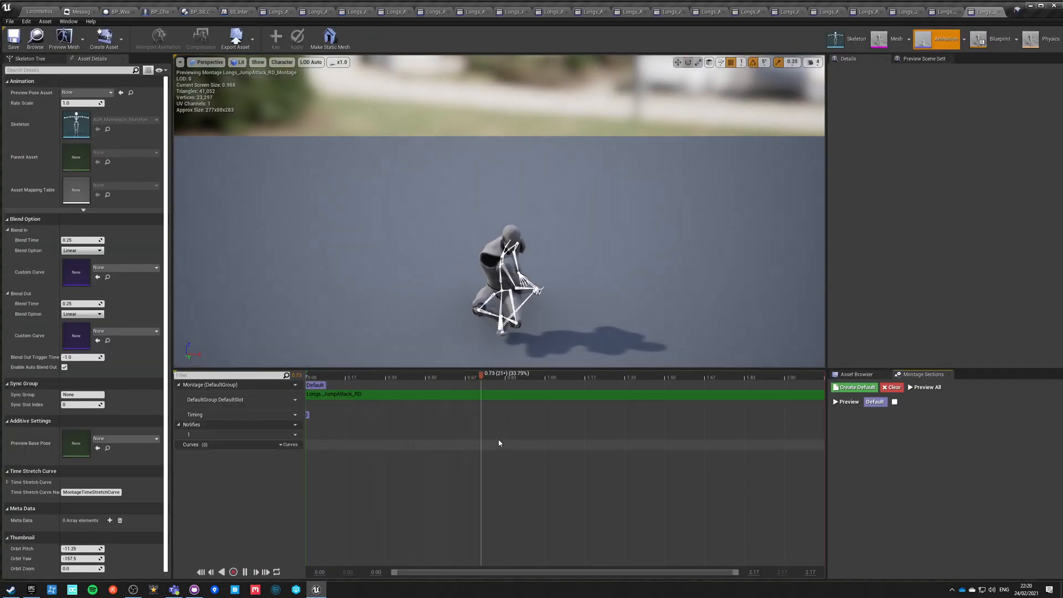
# Set the slot of the Longs_JumpAttack_RD and Longs_JumpAttack_R montages to DefaultGroup.FullBody and close the three jump attack montages
pyautogui.click(288, 400)
pyautogui.moveTo(304, 415)
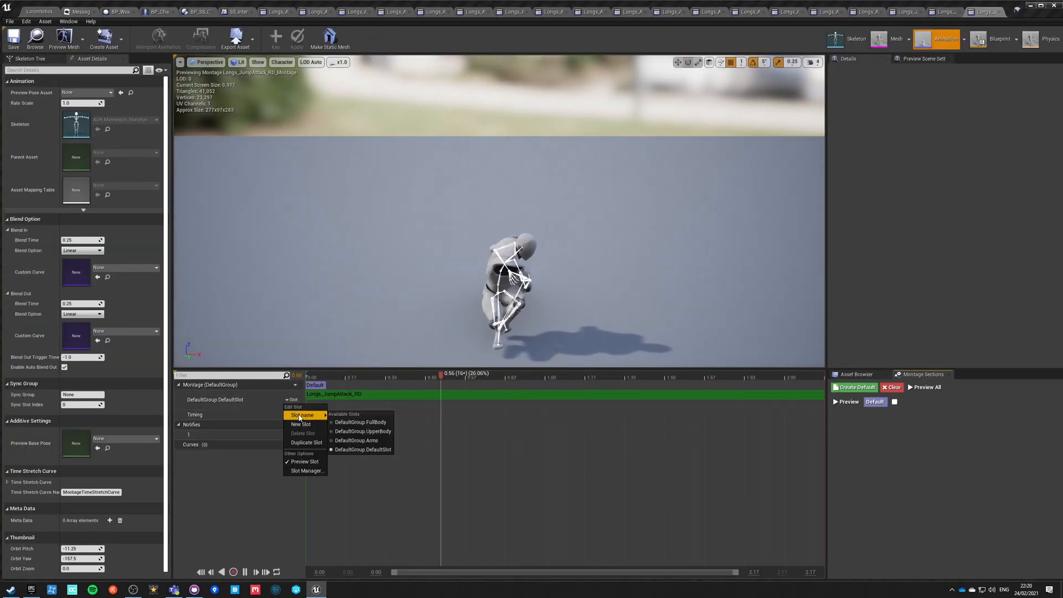
pyautogui.click(361, 422)
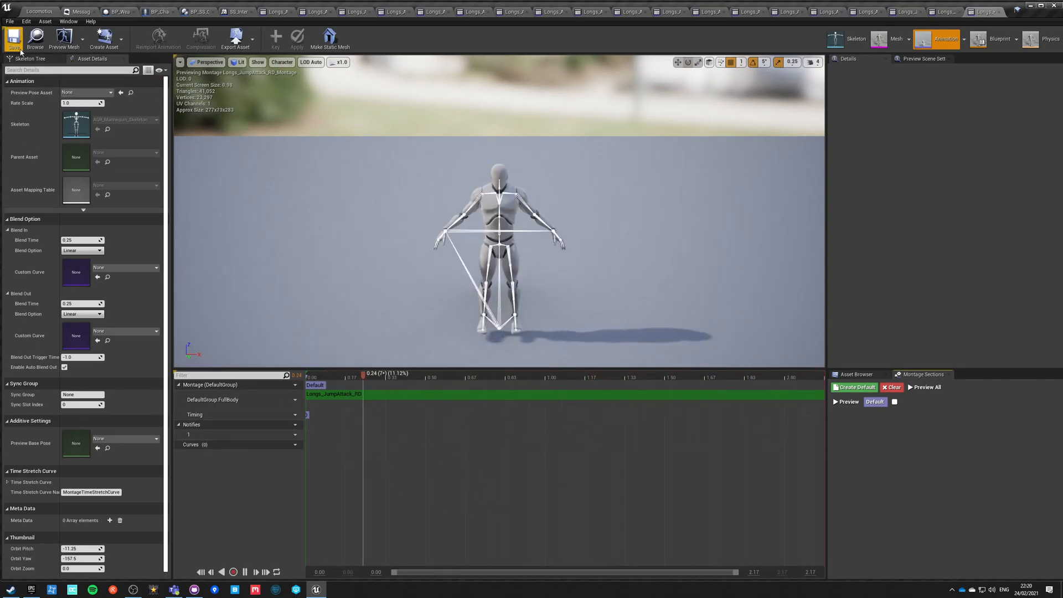
pyautogui.click(998, 11)
pyautogui.click(295, 400)
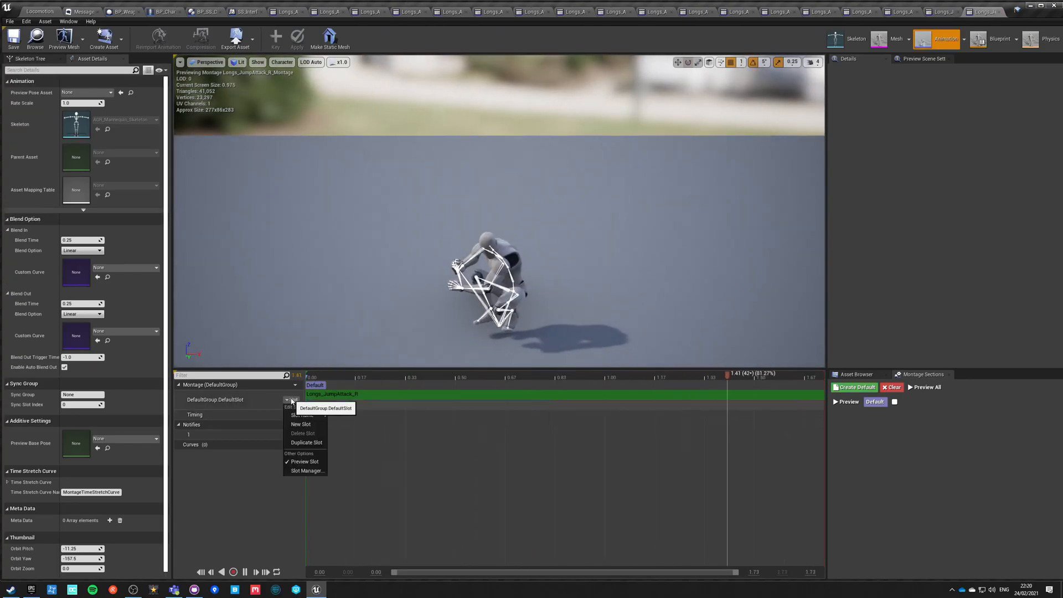
pyautogui.click(361, 421)
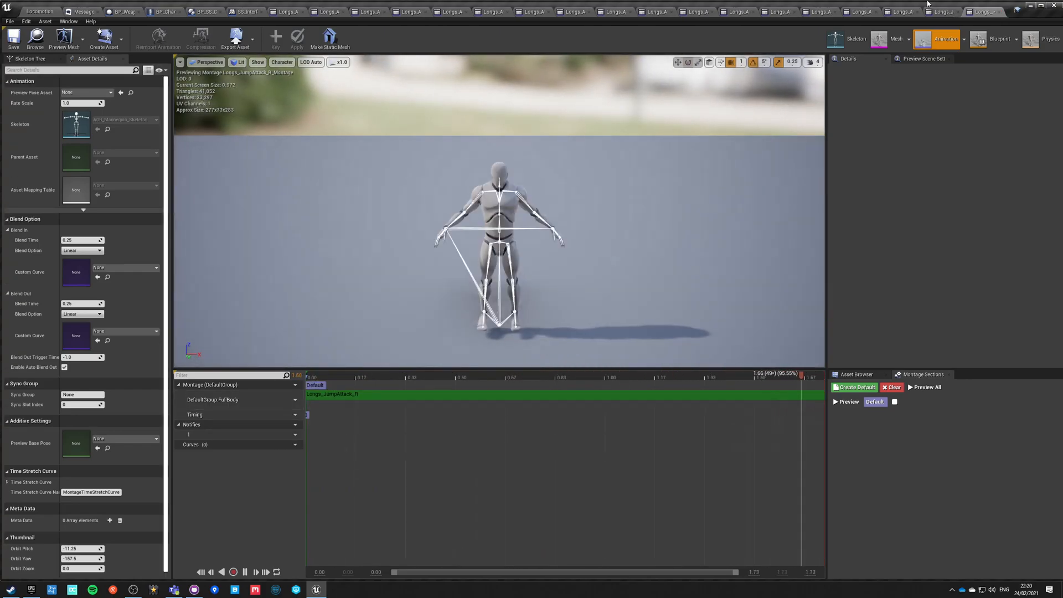
pyautogui.click(998, 11)
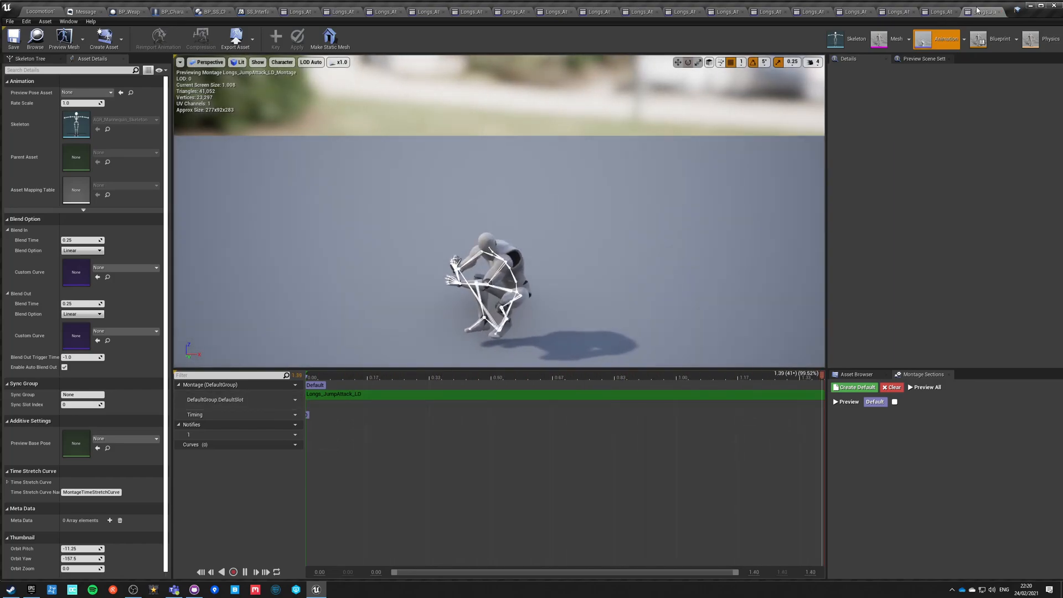
pyautogui.click(999, 12)
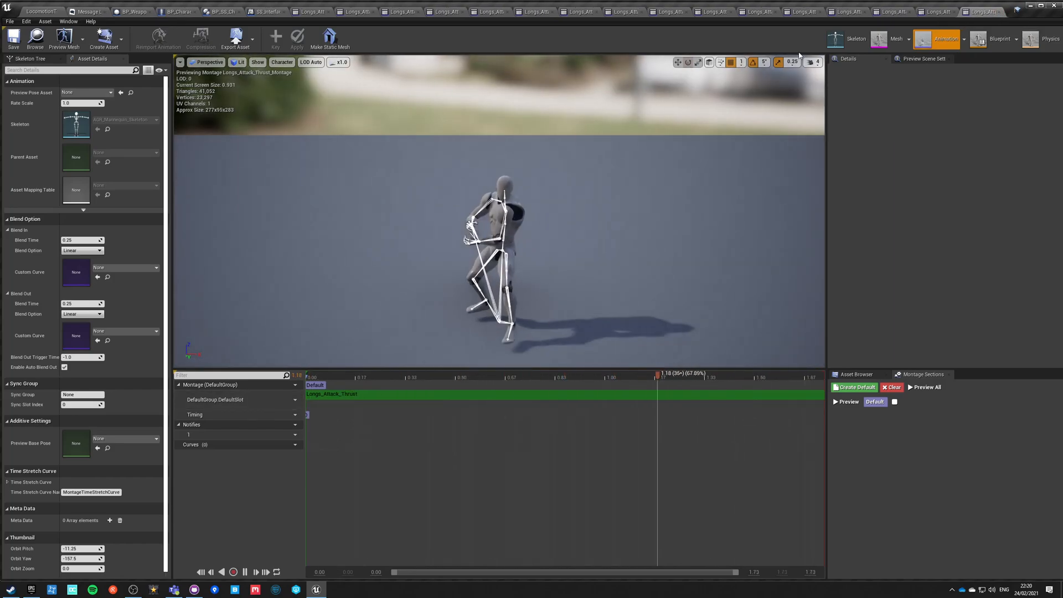
# Assign the DefaultGroup.FullBody slot to the Longs_Attack_Thrust and Longs_Attack_Thrust2 montages
pyautogui.click(295, 399)
pyautogui.moveTo(303, 413)
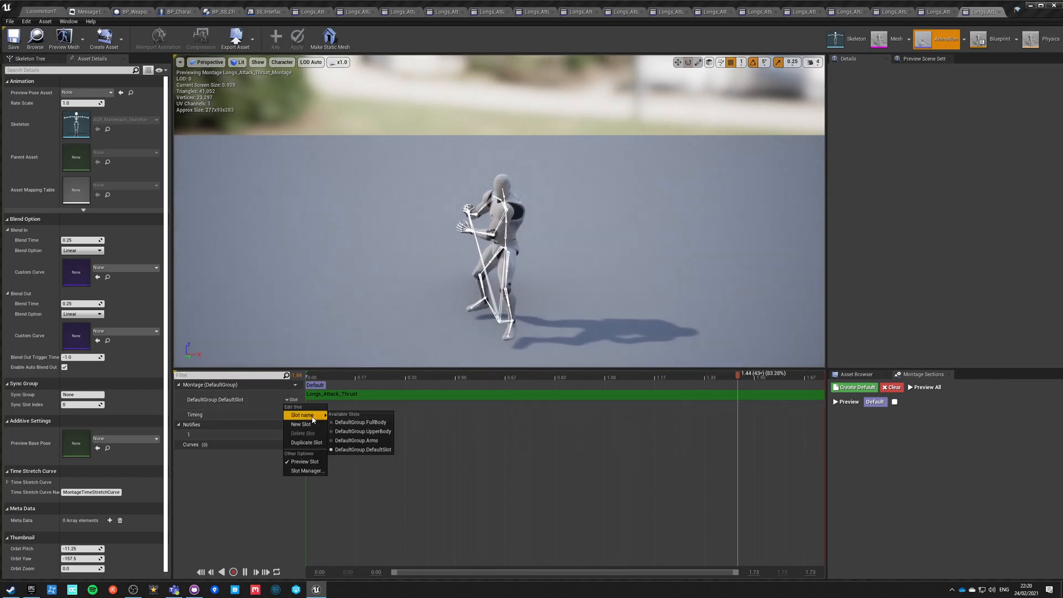
pyautogui.click(416, 427)
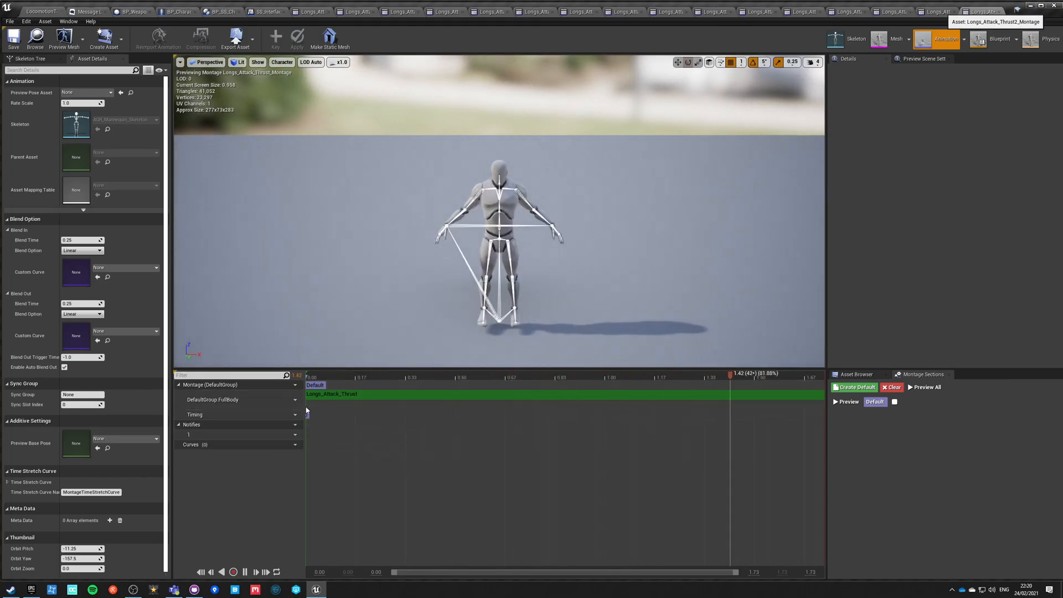
pyautogui.click(938, 12)
pyautogui.click(293, 399)
pyautogui.moveTo(303, 413)
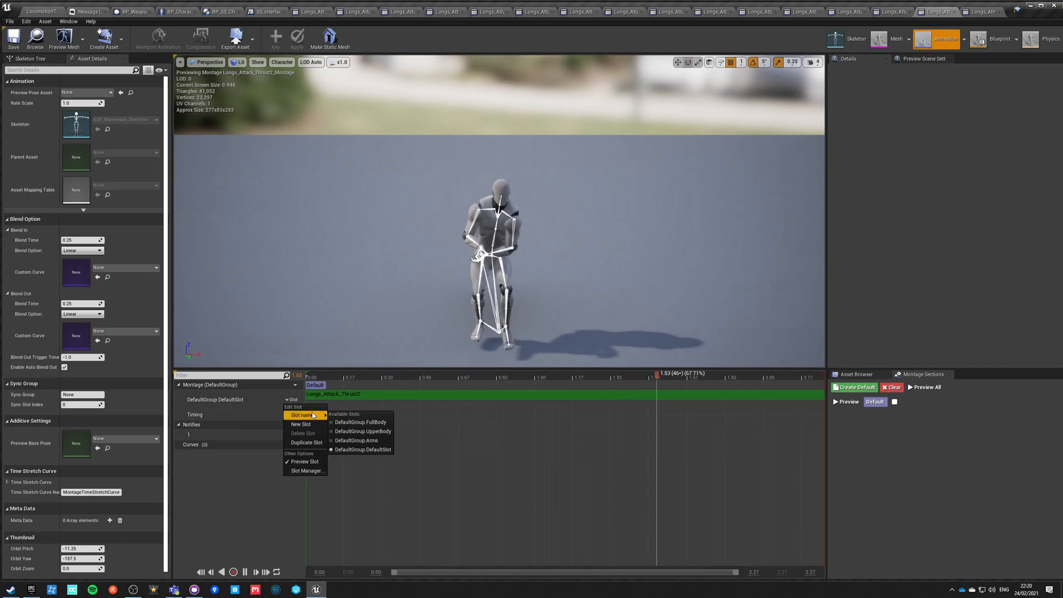
pyautogui.click(359, 434)
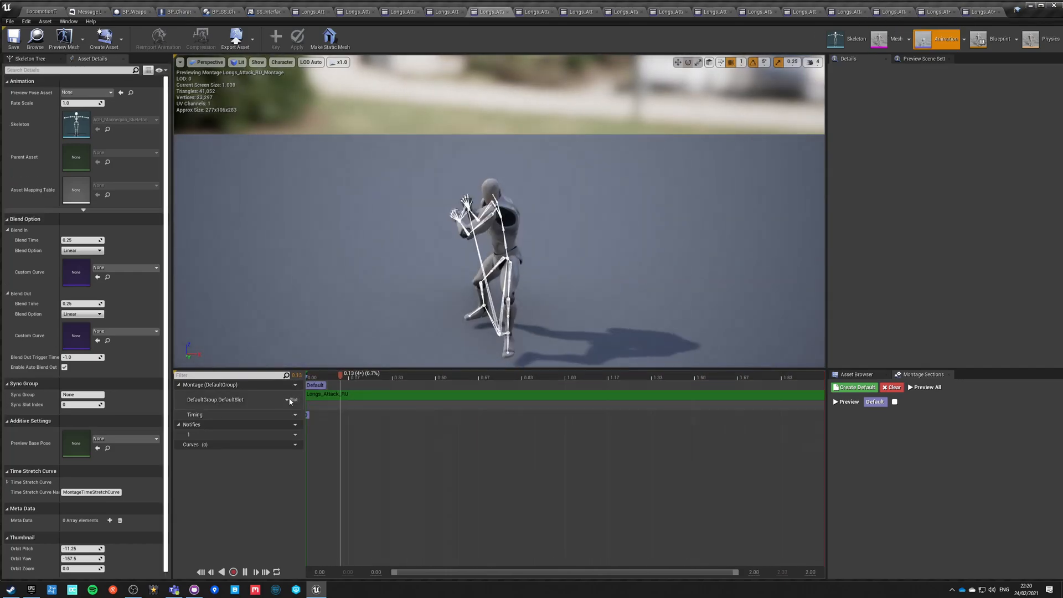
# Change the slot of the Longs_Attack_RU and Longs_Attack_RD montages to DefaultGroup.FullBody and recheck the edited montages
pyautogui.click(294, 399)
pyautogui.moveTo(304, 415)
pyautogui.click(356, 422)
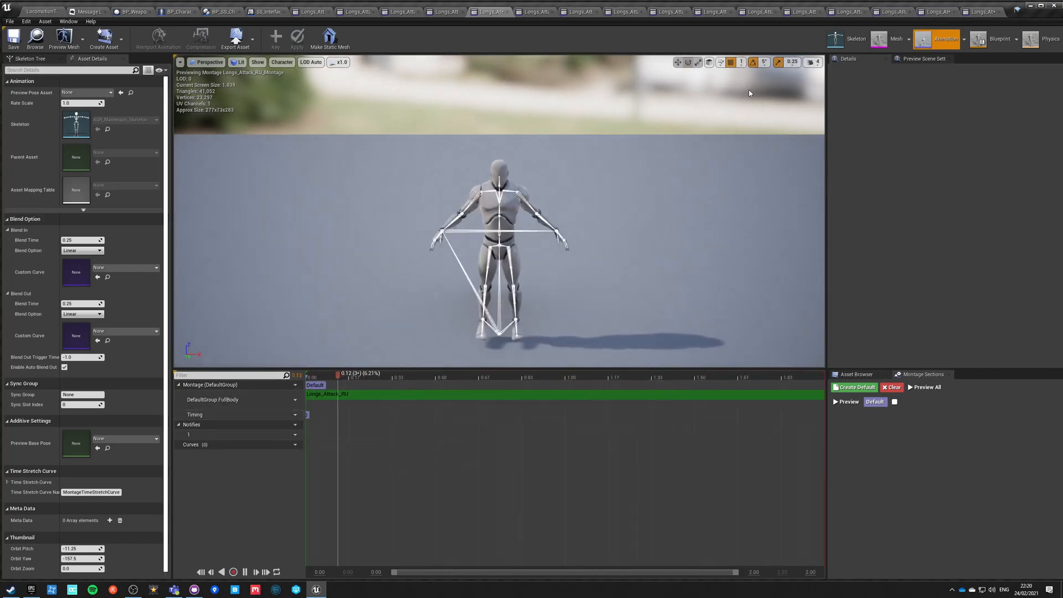
pyautogui.click(890, 15)
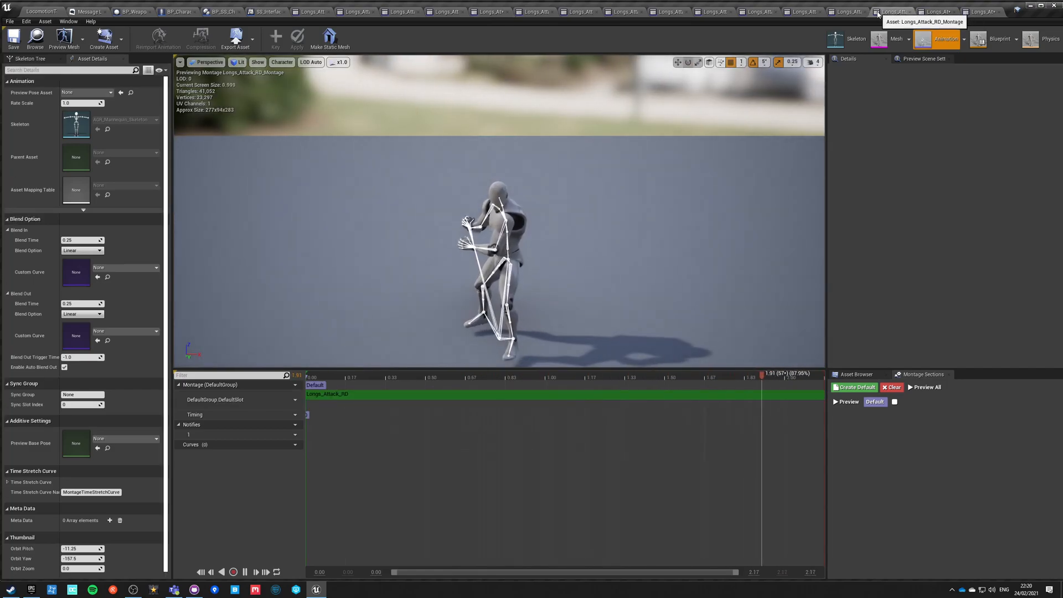
pyautogui.click(295, 399)
pyautogui.moveTo(304, 415)
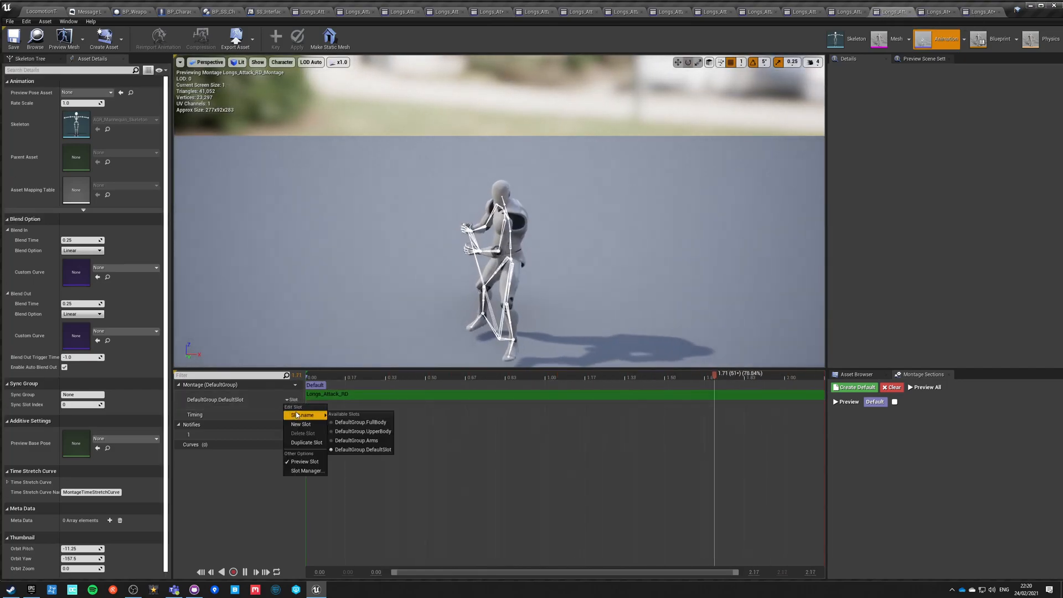
pyautogui.click(355, 422)
pyautogui.click(939, 12)
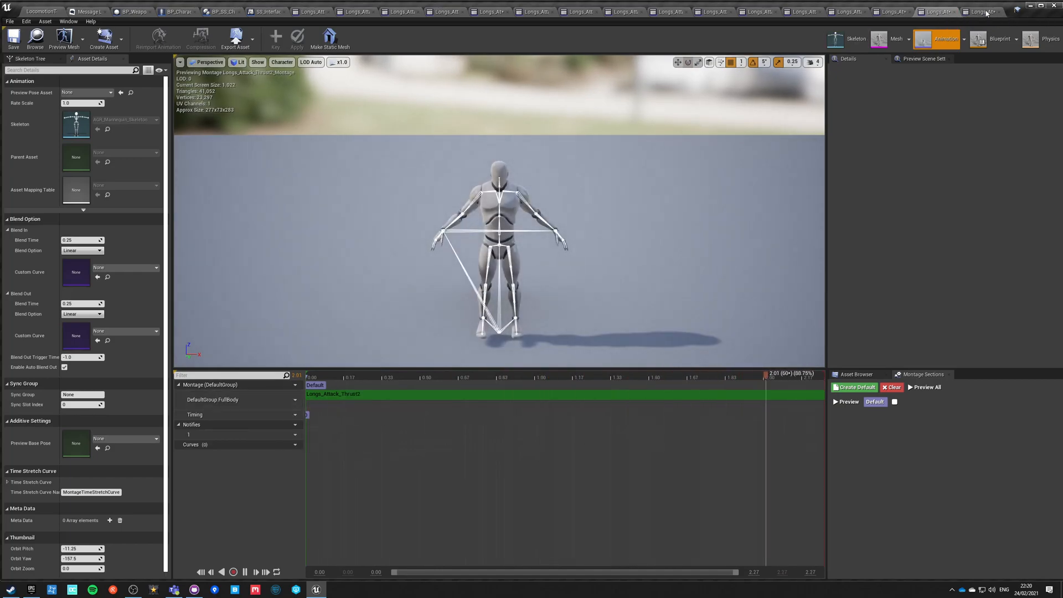
pyautogui.click(983, 11)
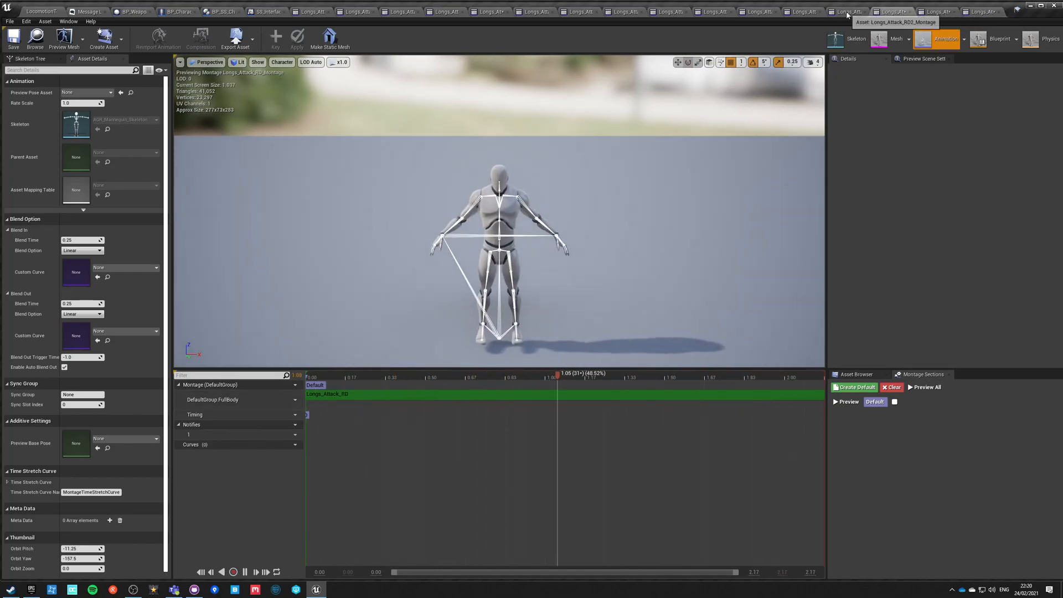
# Set the slot of the Longs_Attack_RD2 and Longs_Attack_R montages to DefaultGroup.FullBody
pyautogui.click(444, 11)
pyautogui.click(291, 399)
pyautogui.moveTo(311, 416)
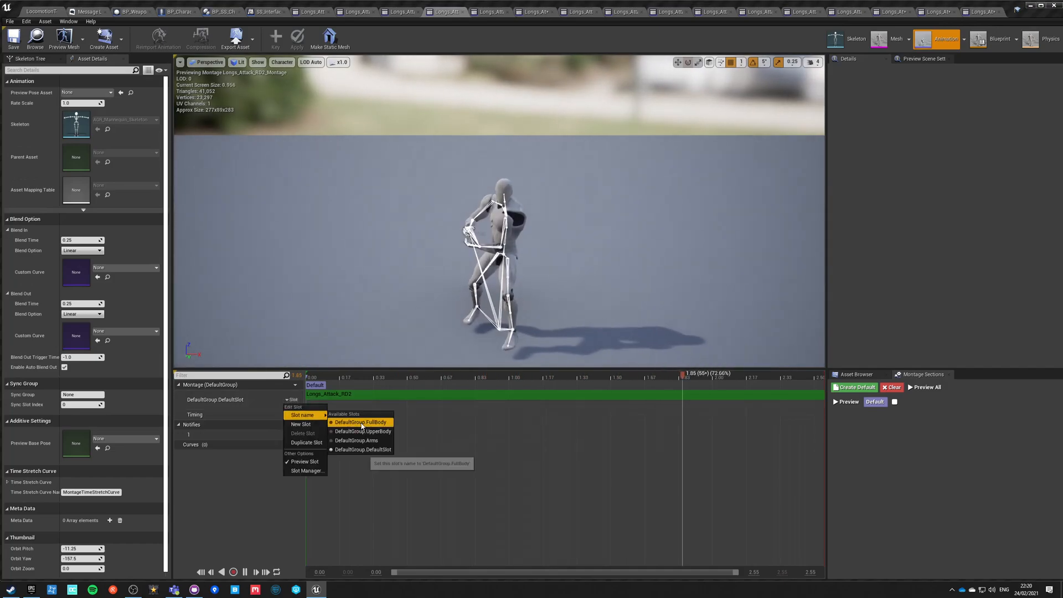
pyautogui.click(355, 422)
pyautogui.click(844, 14)
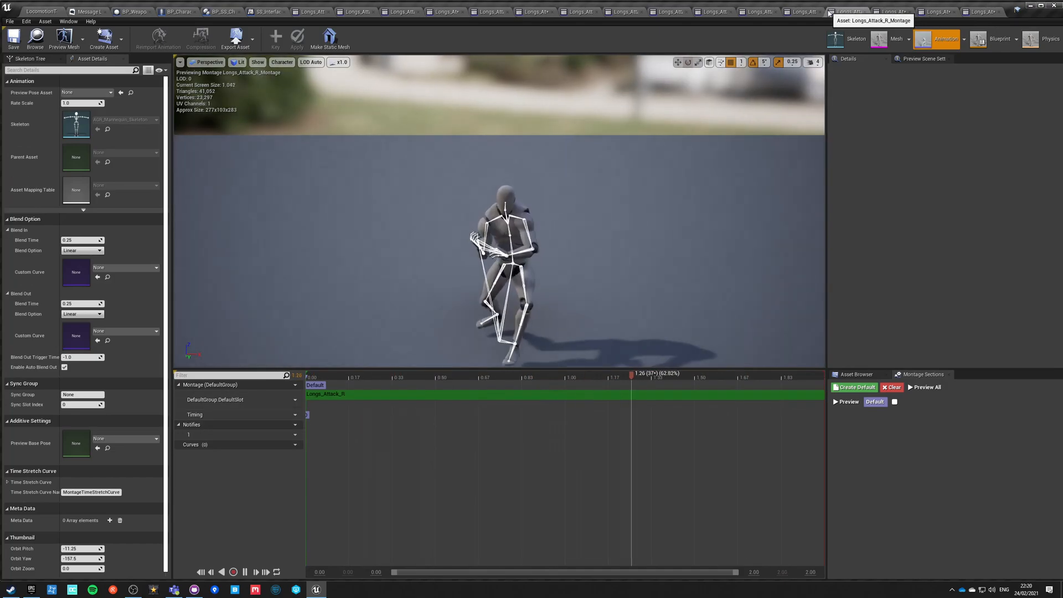
pyautogui.click(290, 399)
pyautogui.moveTo(310, 416)
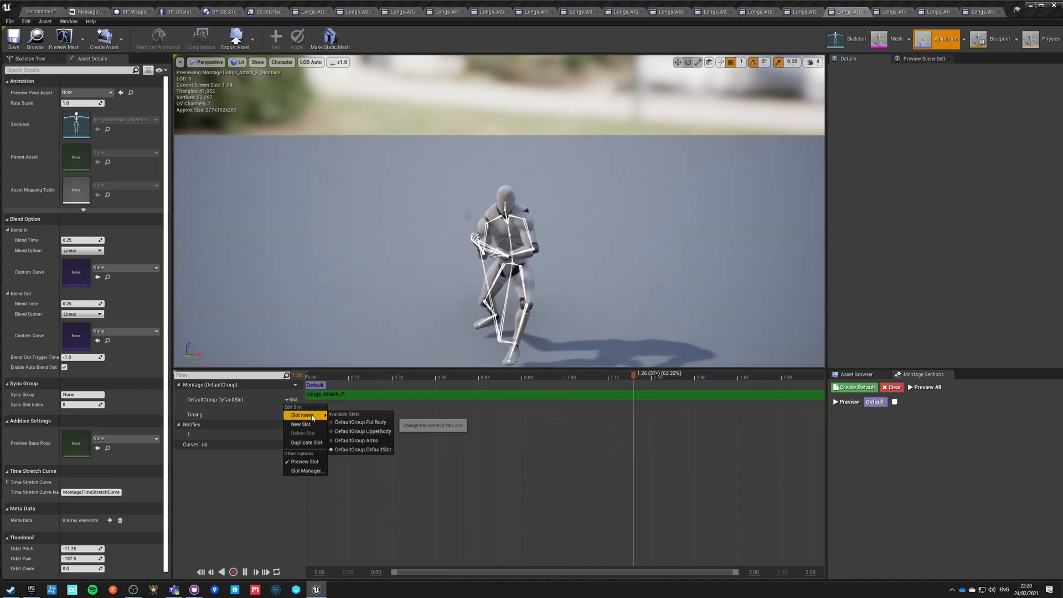
pyautogui.click(349, 431)
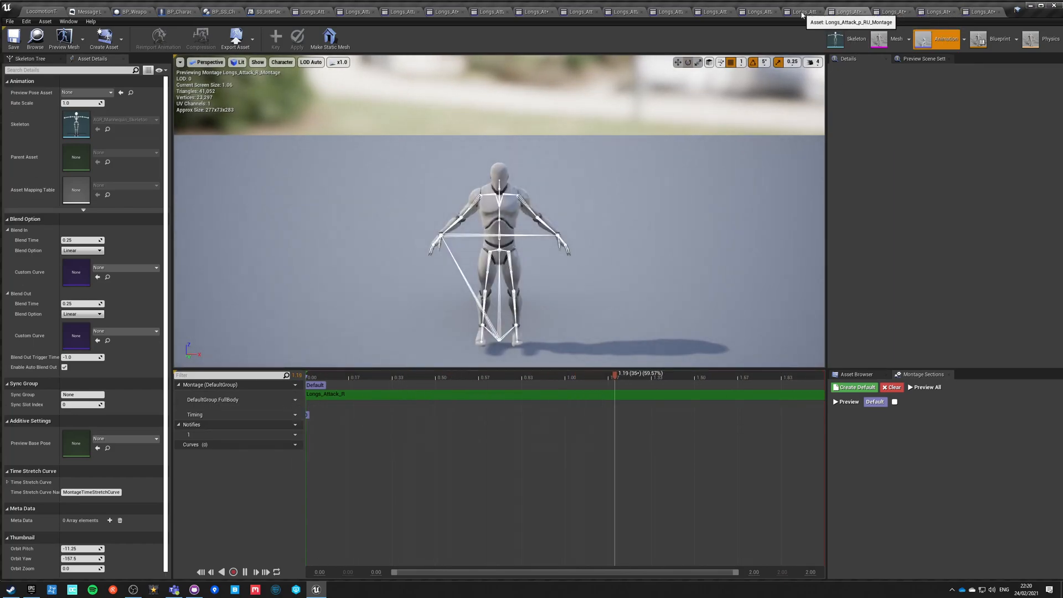
# Assign the DefaultGroup.FullBody slot to the Longs_Attack_p_RU and Longs_Attack_p_RLow montages
pyautogui.click(801, 15)
pyautogui.click(287, 399)
pyautogui.moveTo(327, 416)
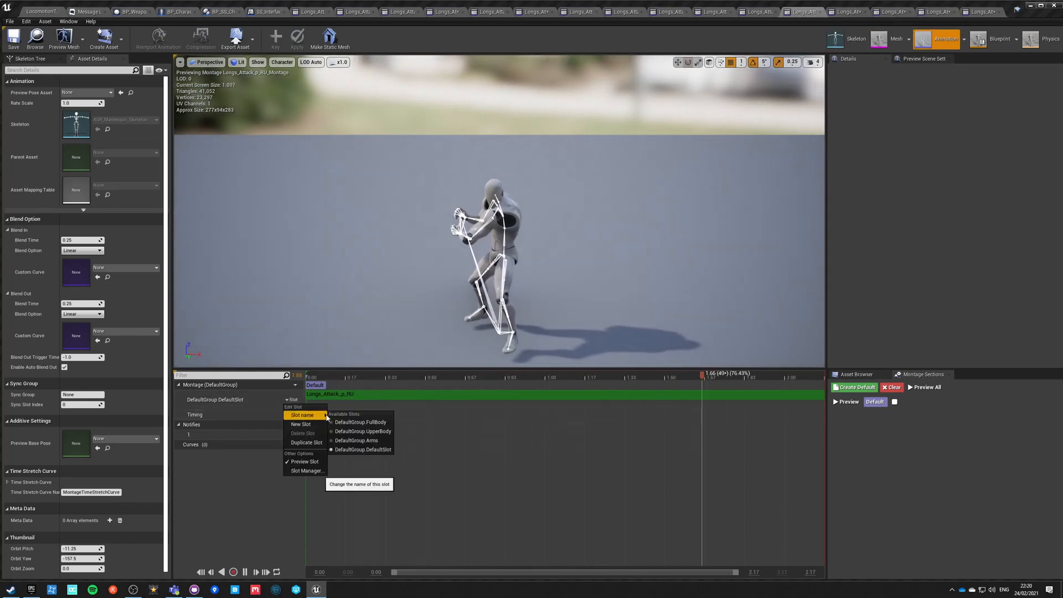
pyautogui.click(361, 422)
pyautogui.click(758, 12)
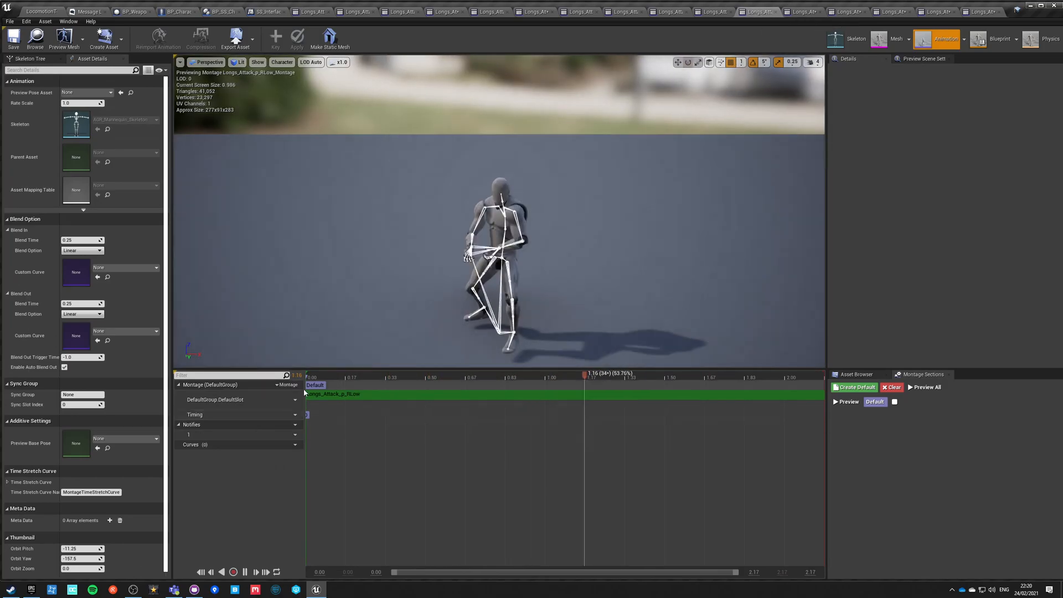
pyautogui.click(288, 399)
pyautogui.moveTo(310, 415)
pyautogui.click(352, 423)
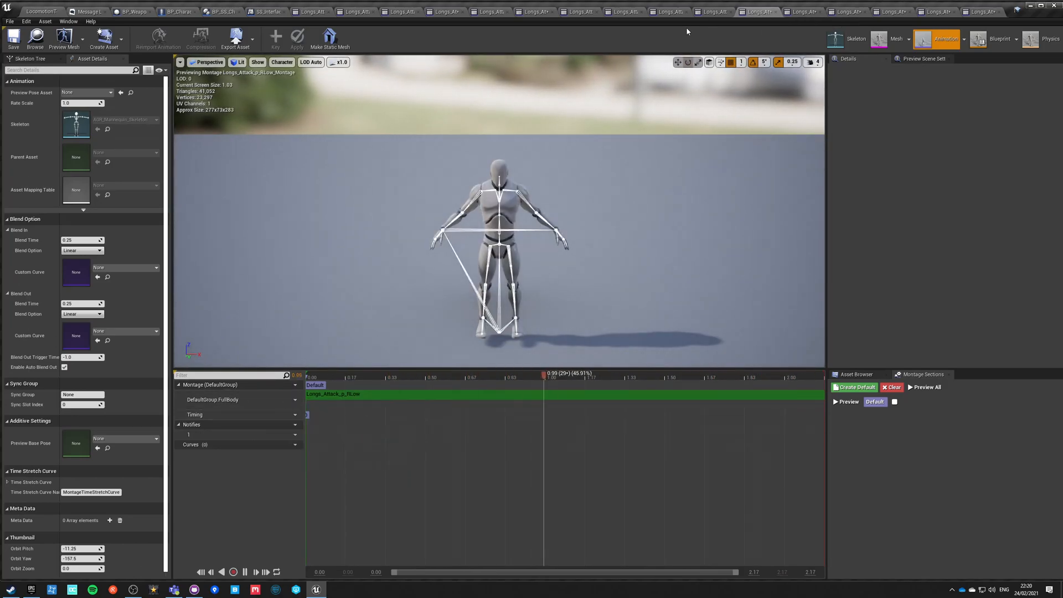
# Change the slot of the Longs_Attack_p_RD and Longs_Attack_p_RD2 montages to DefaultGroup.FullBody
pyautogui.click(706, 12)
pyautogui.click(287, 399)
pyautogui.moveTo(310, 415)
pyautogui.click(357, 420)
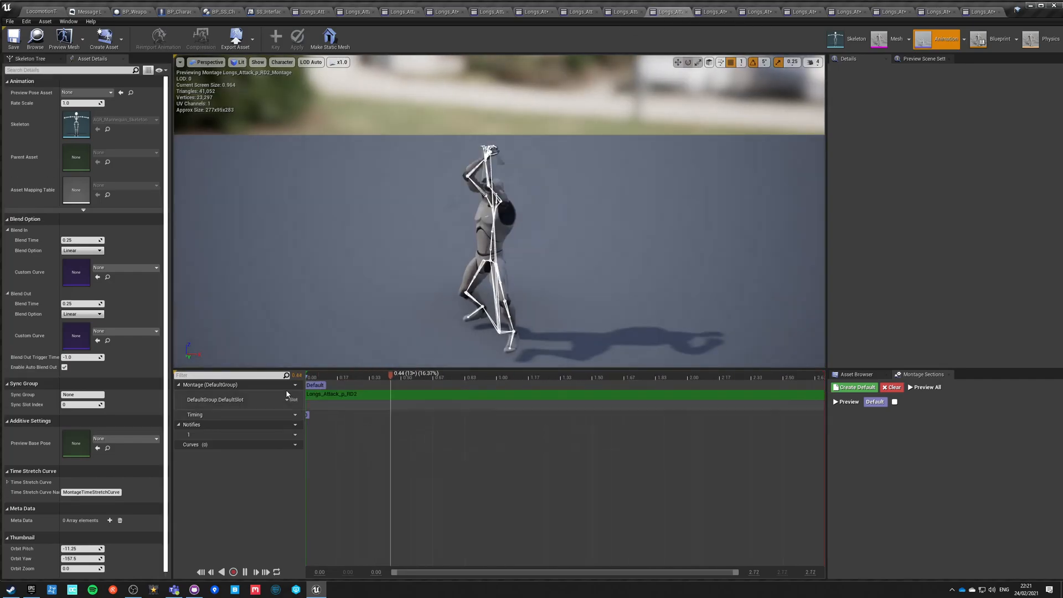
pyautogui.click(291, 399)
pyautogui.moveTo(311, 415)
pyautogui.click(359, 422)
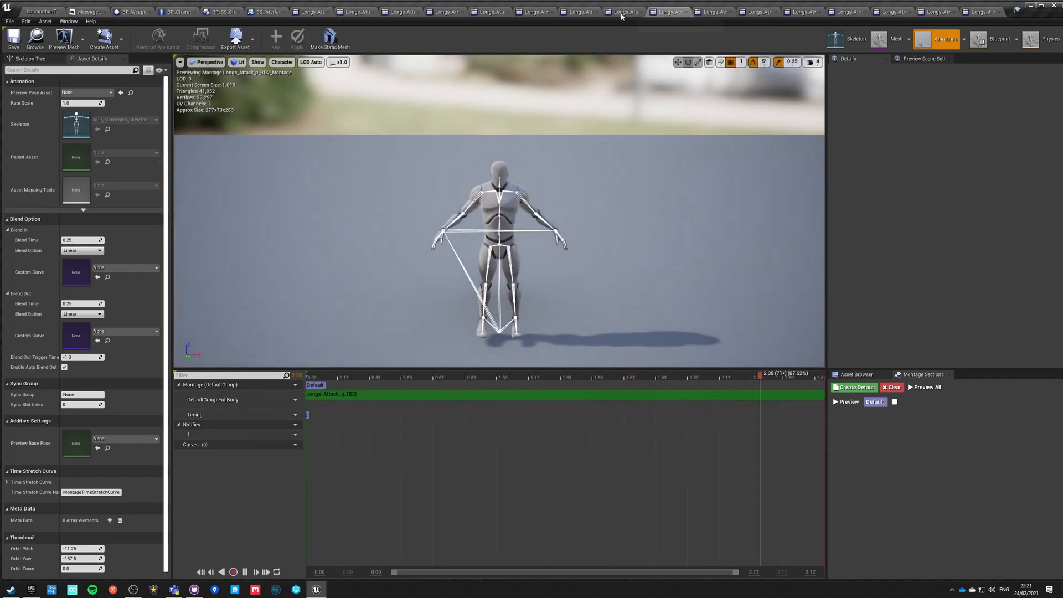
# Set the Longs_Attack_p_R and Longs_Attack_p_LD montages to the DefaultGroup.FullBody slot
pyautogui.click(621, 12)
pyautogui.click(287, 399)
pyautogui.moveTo(305, 415)
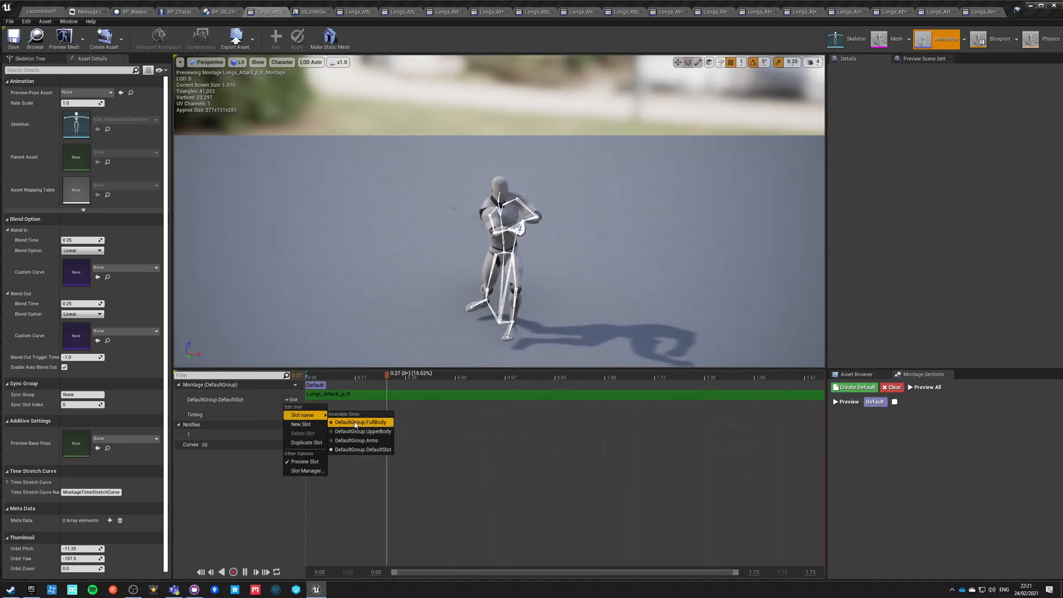
pyautogui.click(354, 422)
pyautogui.click(548, 12)
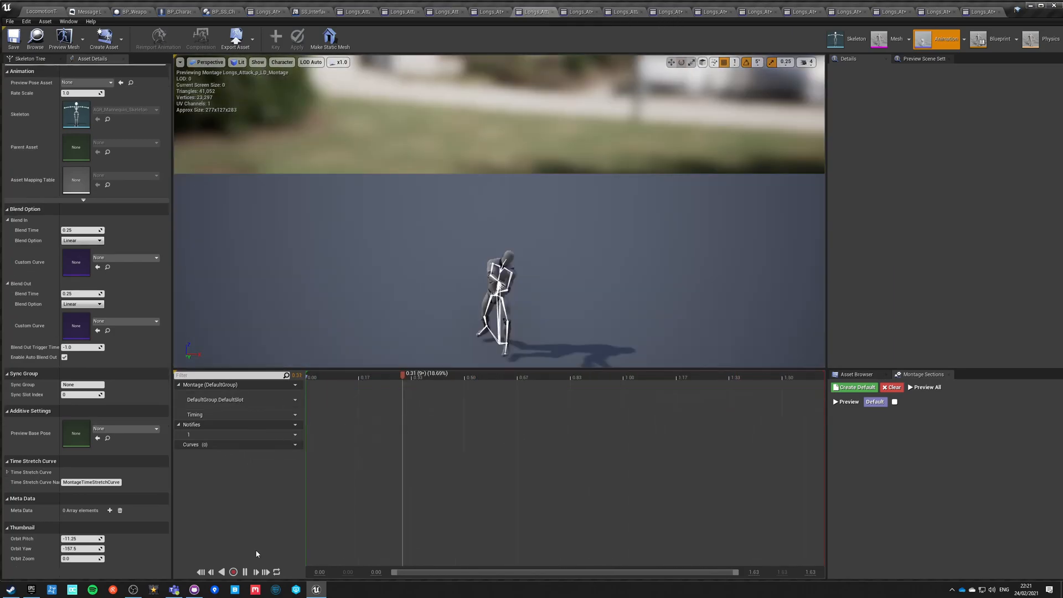
pyautogui.click(289, 399)
pyautogui.moveTo(305, 414)
pyautogui.click(360, 421)
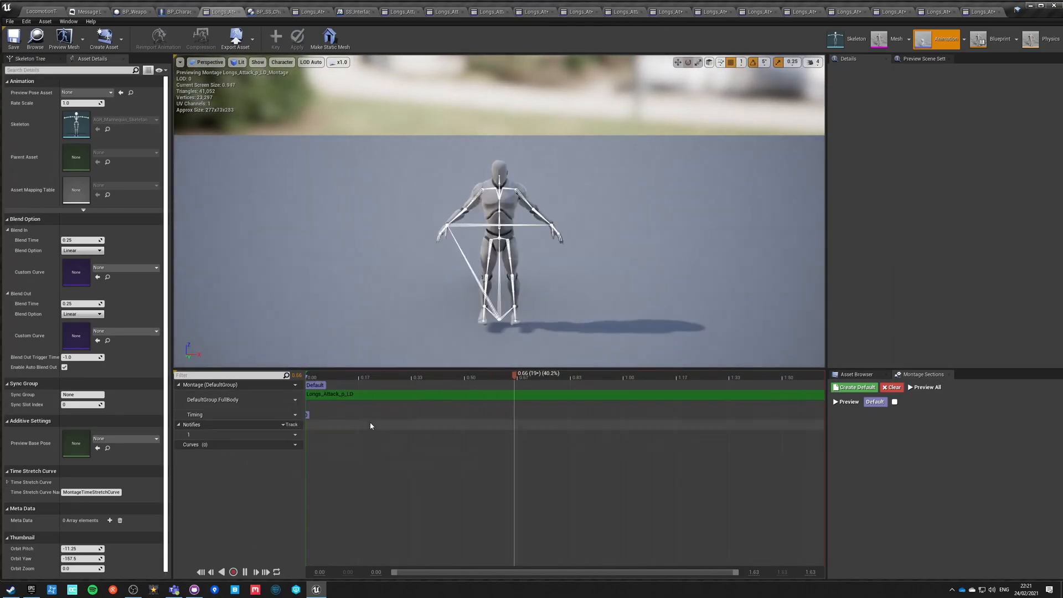
# Assign the DefaultGroup.FullBody slot to the Longs_Attack_p_L and Longs_Attack_p_D montages
pyautogui.click(446, 12)
pyautogui.click(290, 400)
pyautogui.moveTo(307, 417)
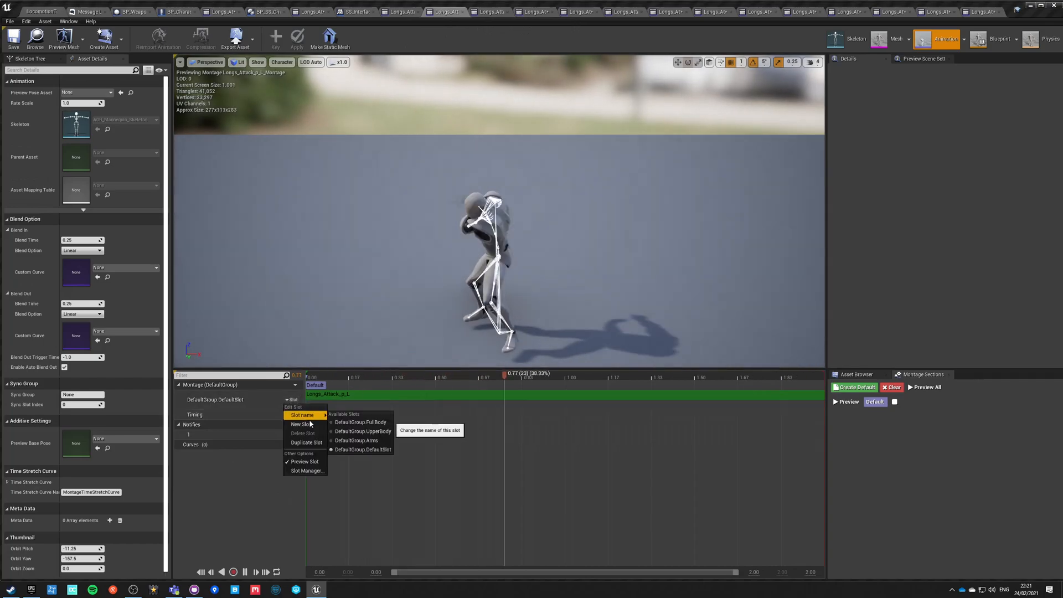
pyautogui.click(360, 432)
pyautogui.click(357, 11)
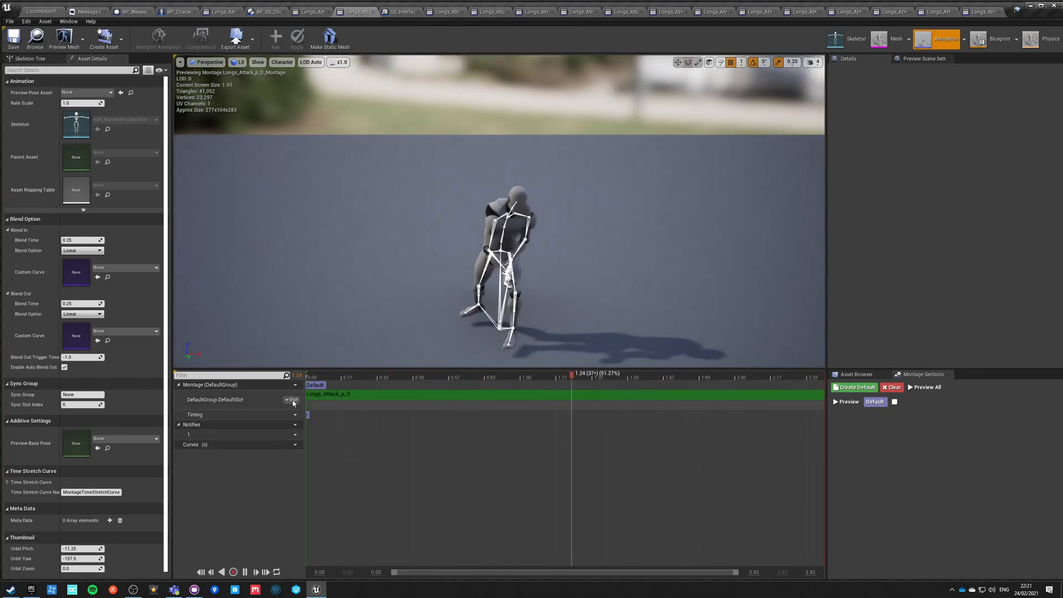
pyautogui.click(295, 400)
pyautogui.moveTo(307, 416)
pyautogui.click(360, 429)
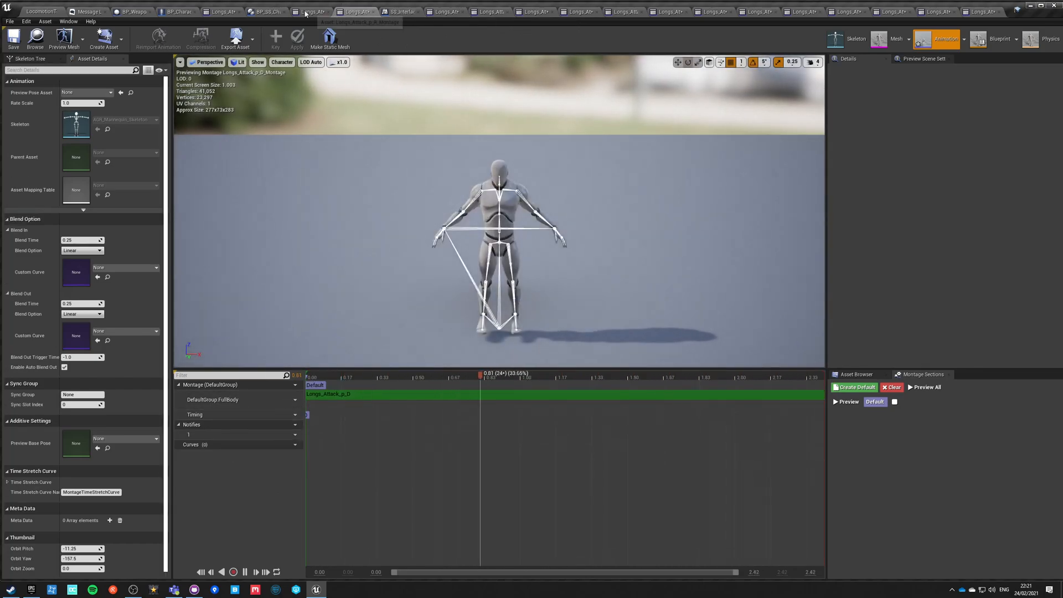
# Close the edited attack montages one by one, checking that each uses the FullBody slot
pyautogui.click(265, 11)
pyautogui.click(304, 12)
pyautogui.click(223, 11)
pyautogui.click(239, 12)
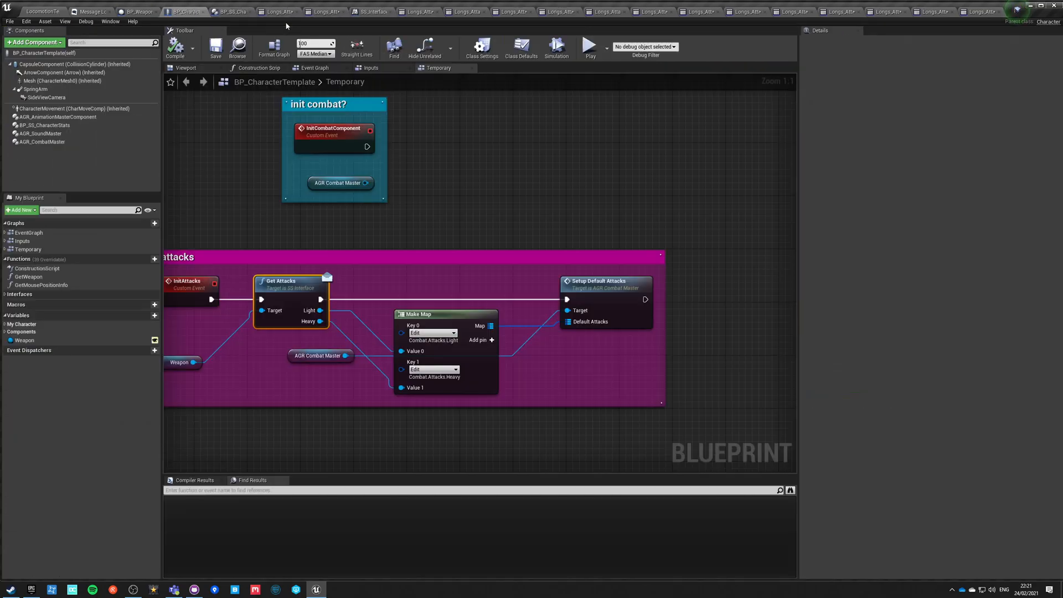
pyautogui.click(297, 12)
pyautogui.click(311, 11)
pyautogui.click(430, 13)
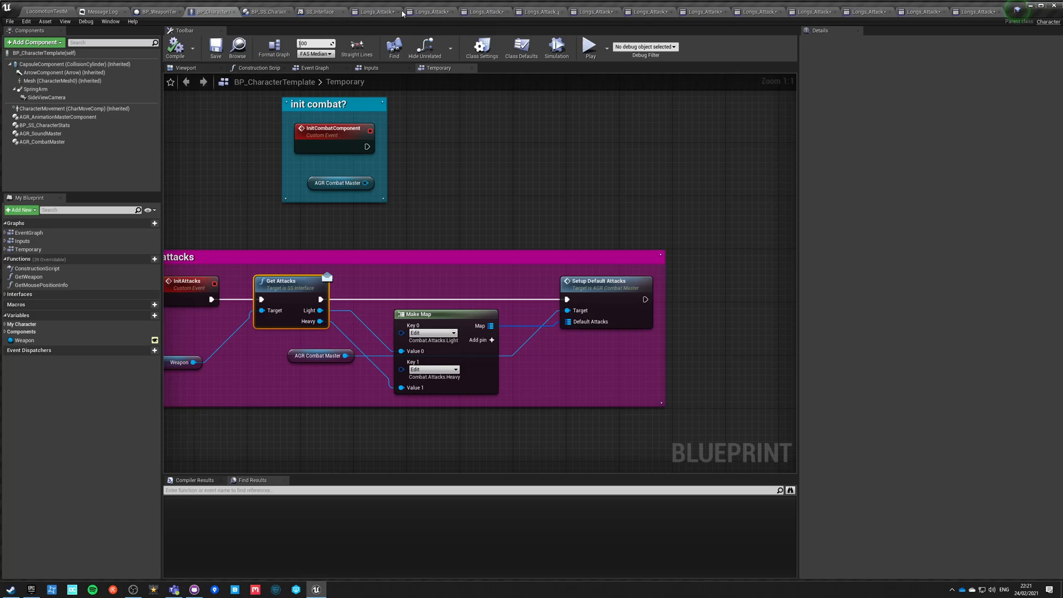
pyautogui.click(398, 12)
pyautogui.click(416, 12)
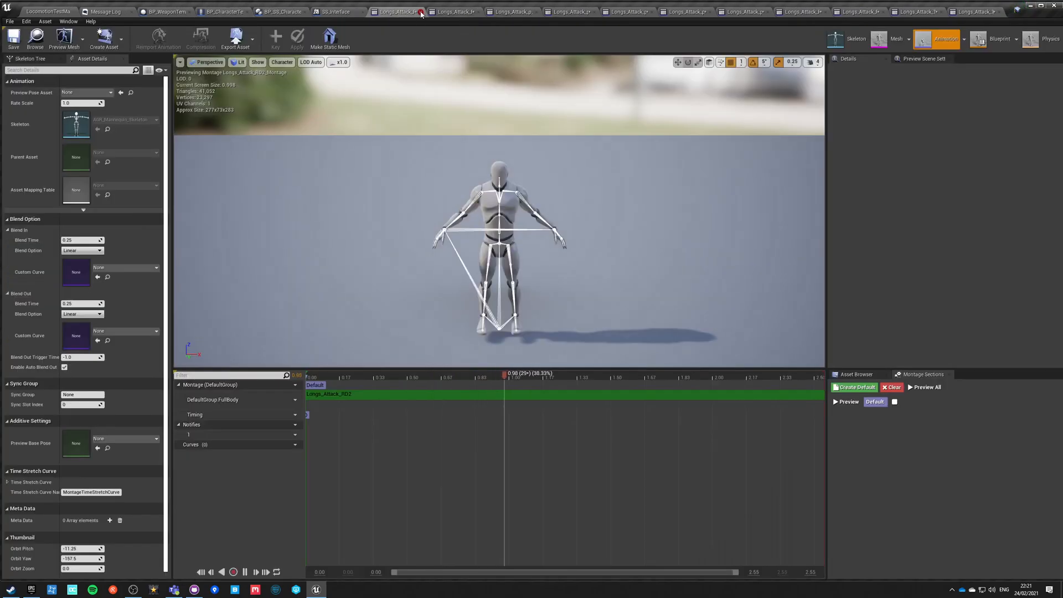
pyautogui.click(448, 12)
pyautogui.click(445, 12)
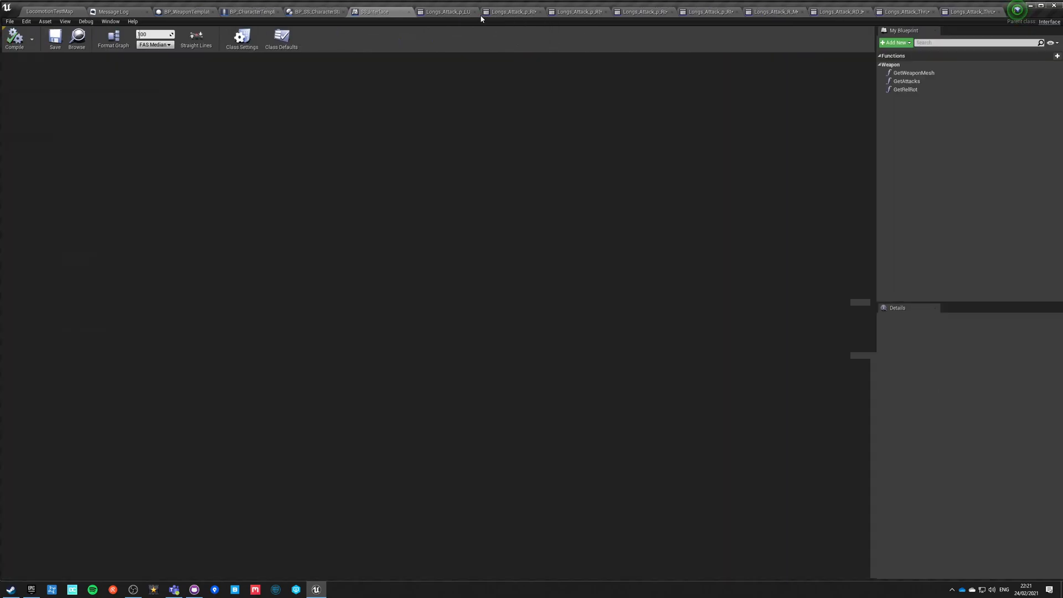
# Set the slot of the Longs_Attack_p_LU montage to DefaultGroup.FullBody
pyautogui.click(452, 12)
pyautogui.click(291, 399)
pyautogui.moveTo(303, 414)
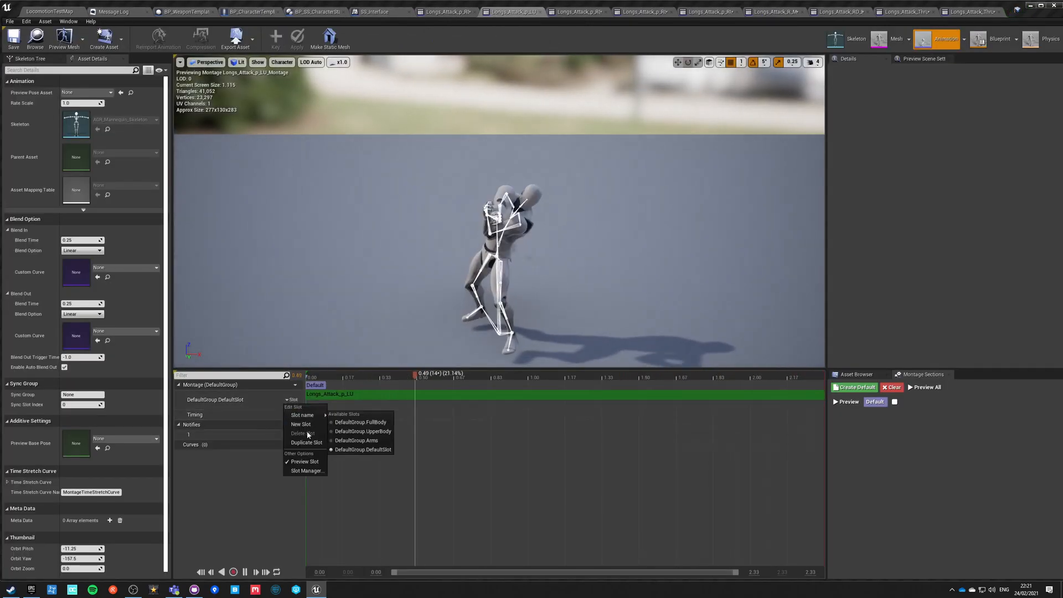
pyautogui.click(359, 423)
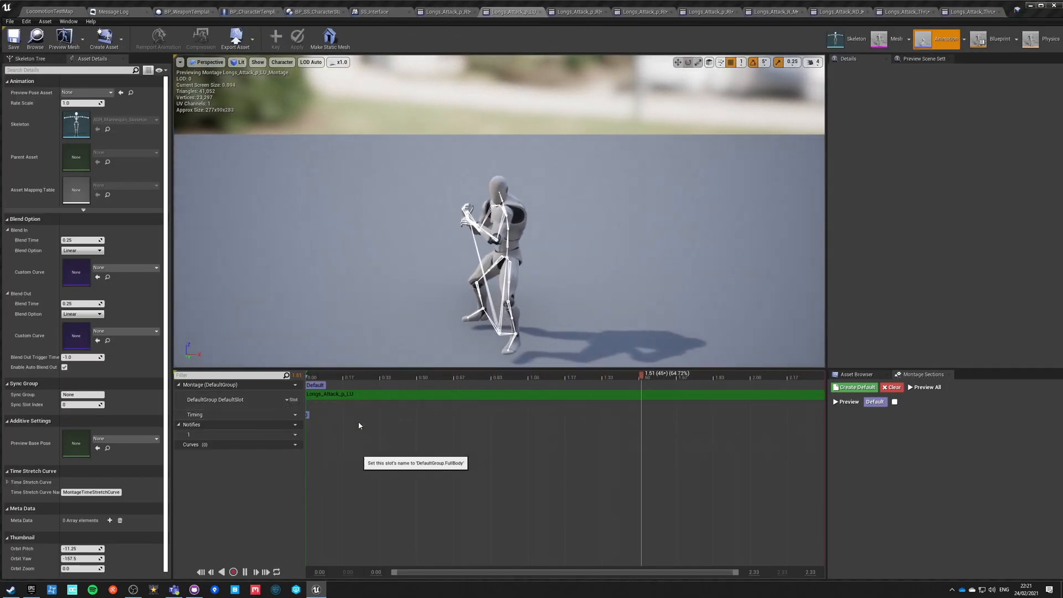
# Close all the remaining open longsword attack montages
pyautogui.click(540, 12)
pyautogui.click(507, 12)
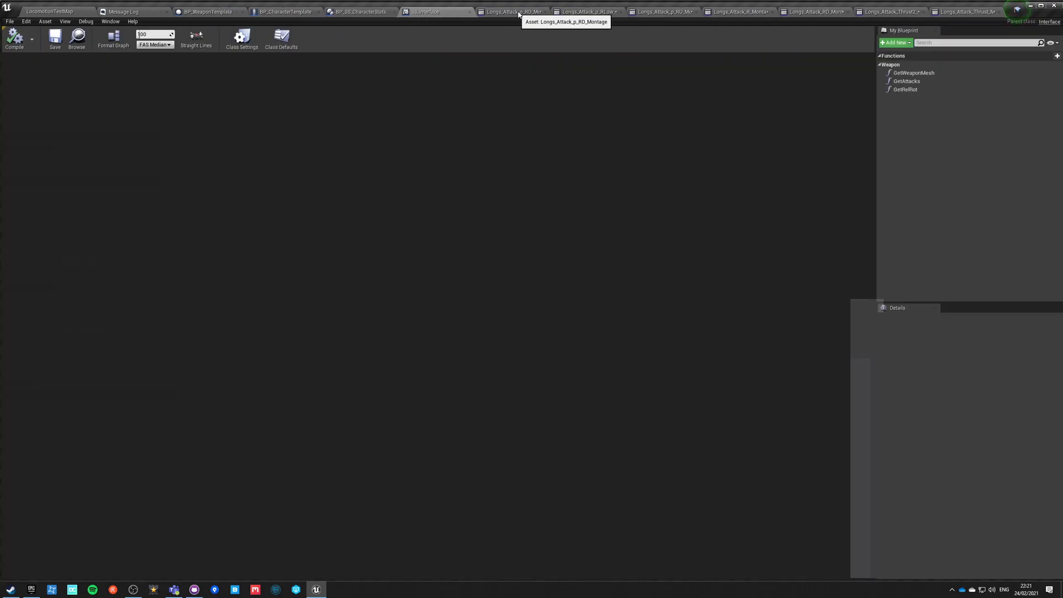
pyautogui.click(542, 12)
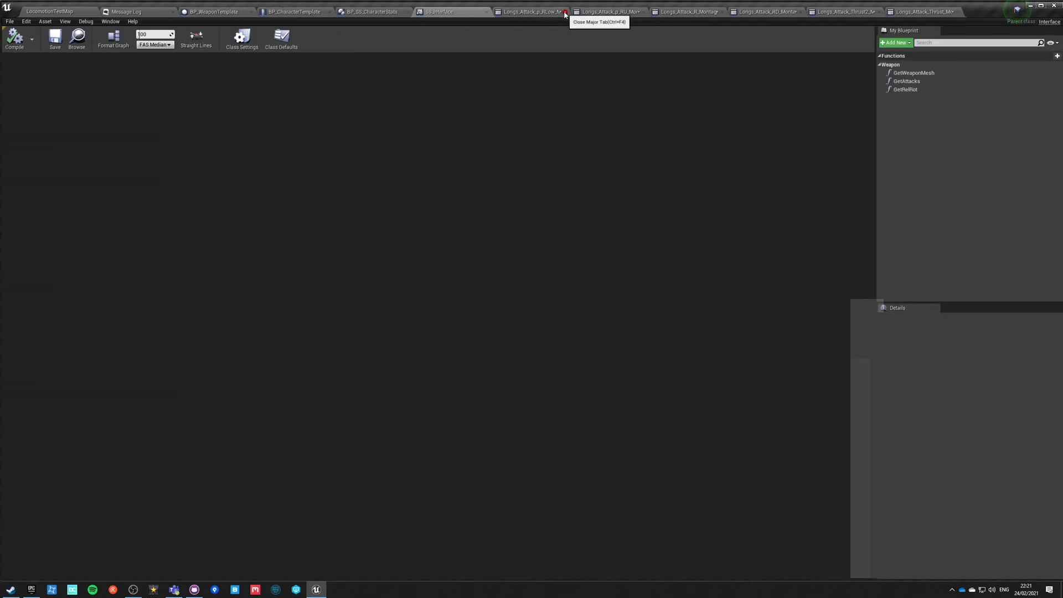
pyautogui.click(565, 13)
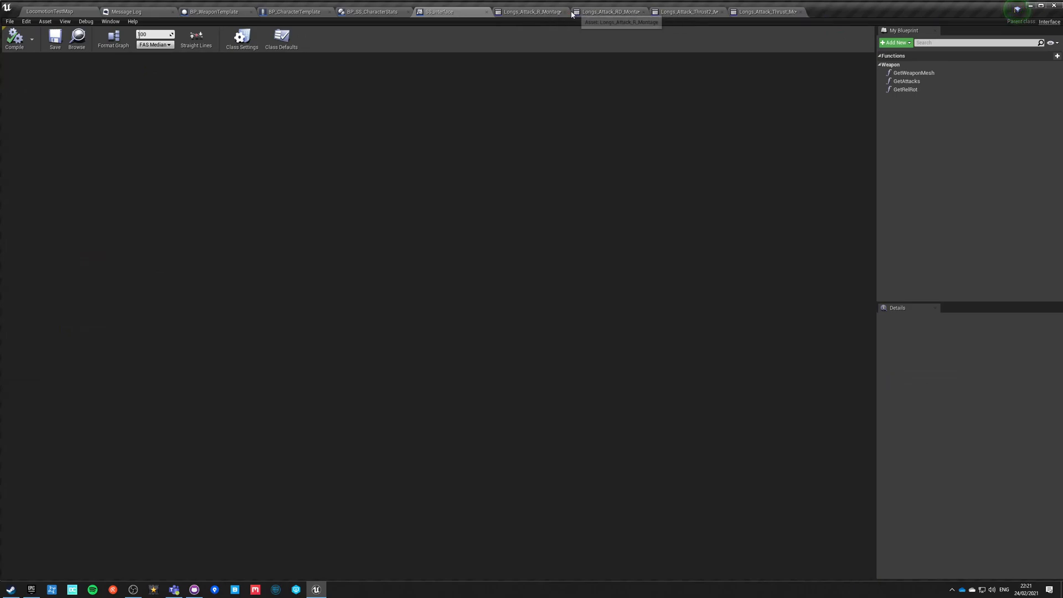
pyautogui.click(565, 12)
pyautogui.click(565, 12)
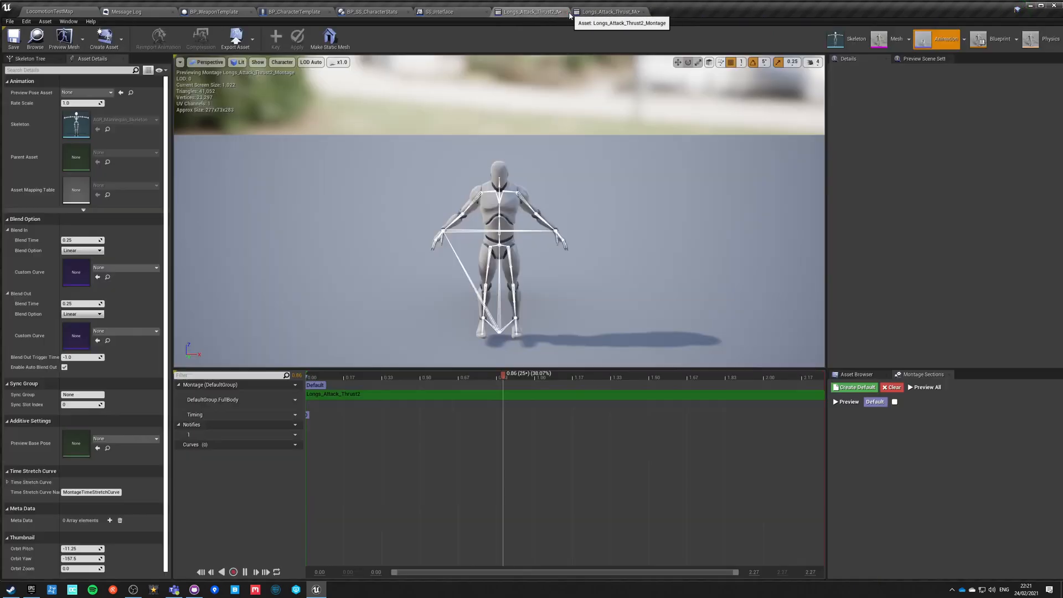
pyautogui.click(565, 12)
# Open the Longs_Attack_p_DoubleRL montage from the Longsword folder, set its slot to DefaultGroup.FullBody and close it
pyautogui.click(47, 11)
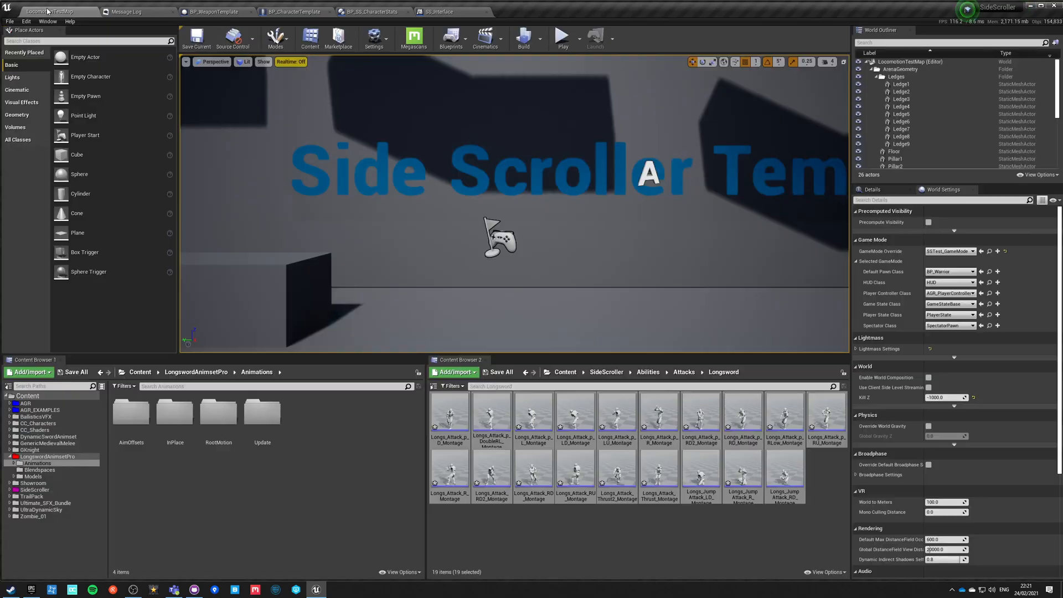
pyautogui.doubleClick(491, 412)
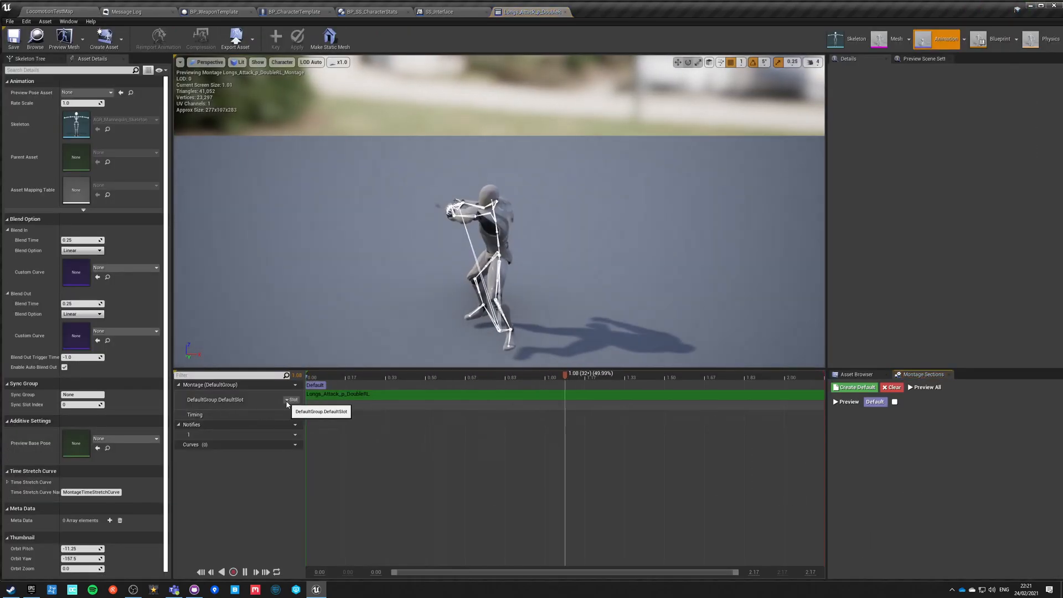
pyautogui.click(292, 399)
pyautogui.moveTo(303, 415)
pyautogui.click(378, 423)
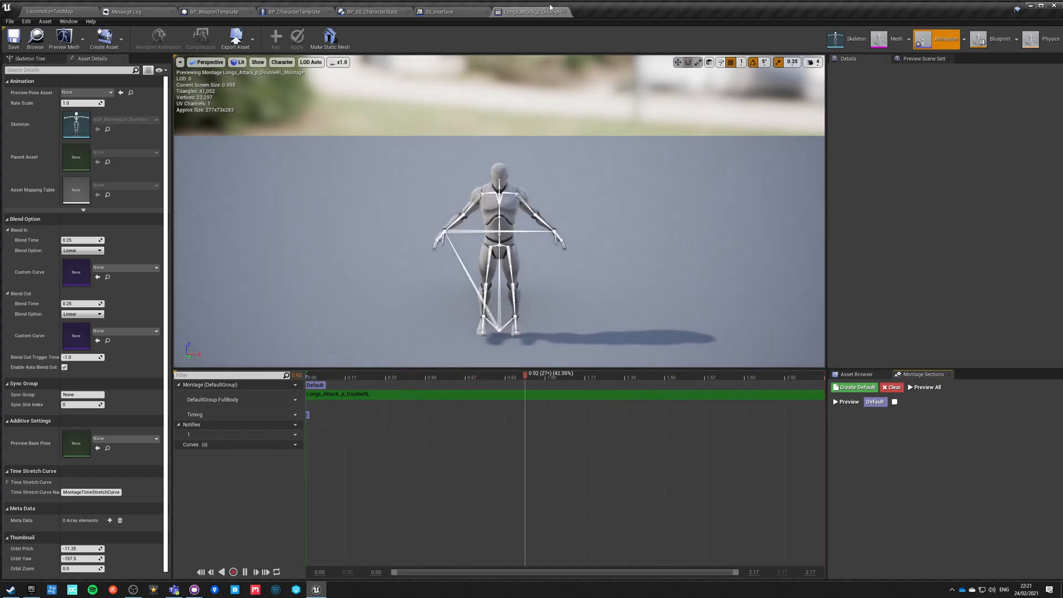
pyautogui.click(565, 12)
# Delete the Longs_JumpAttack_LD, Longs_JumpAttack_R and Longs_JumpAttack_RD montages from the Longsword folder
pyautogui.click(89, 11)
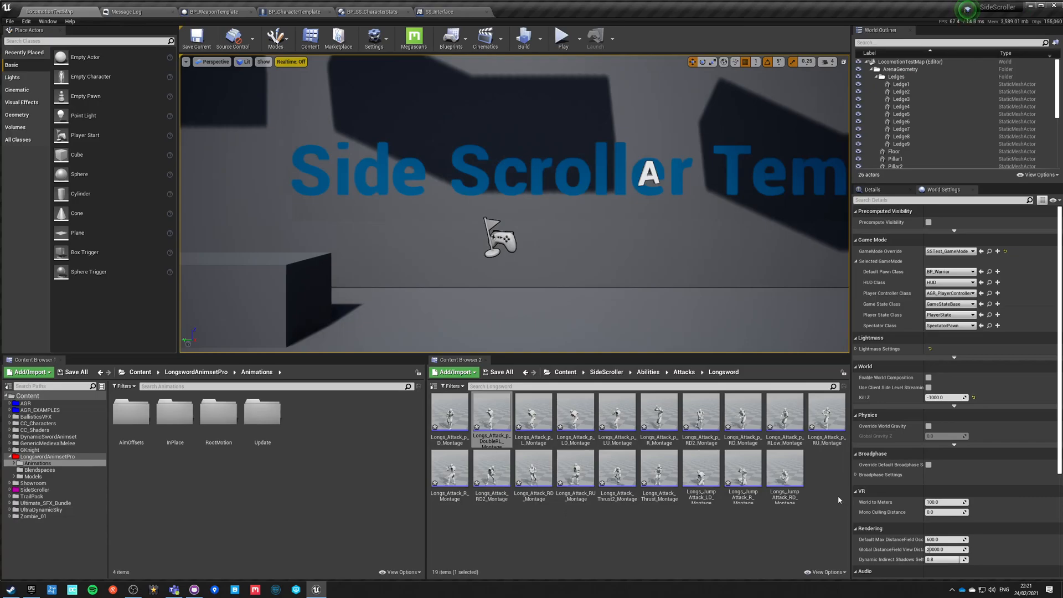
pyautogui.click(785, 472)
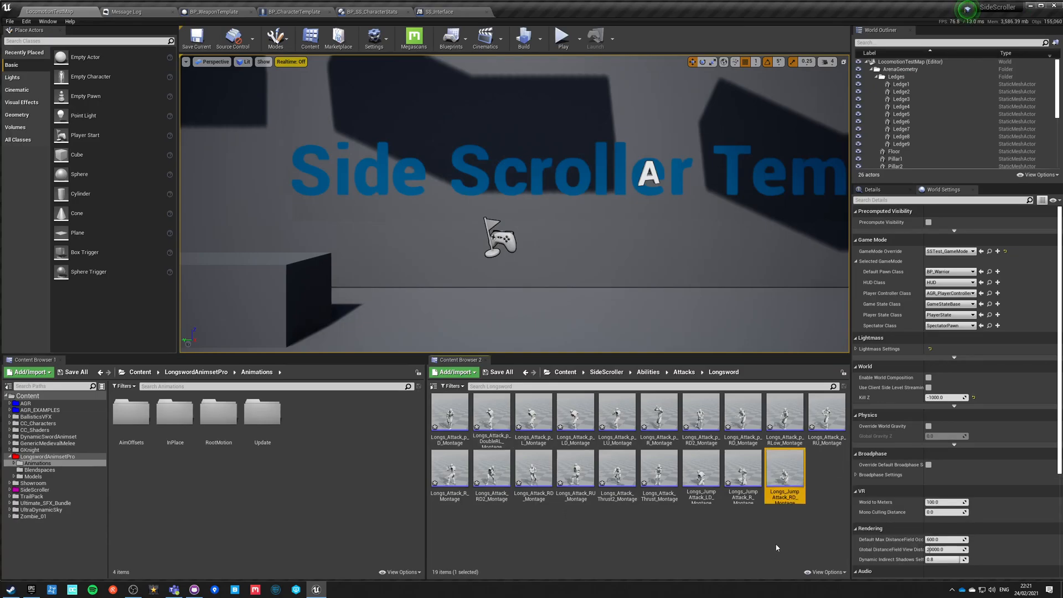
pyautogui.keyDown('shift'); pyautogui.click(699, 475); pyautogui.keyUp('shift')
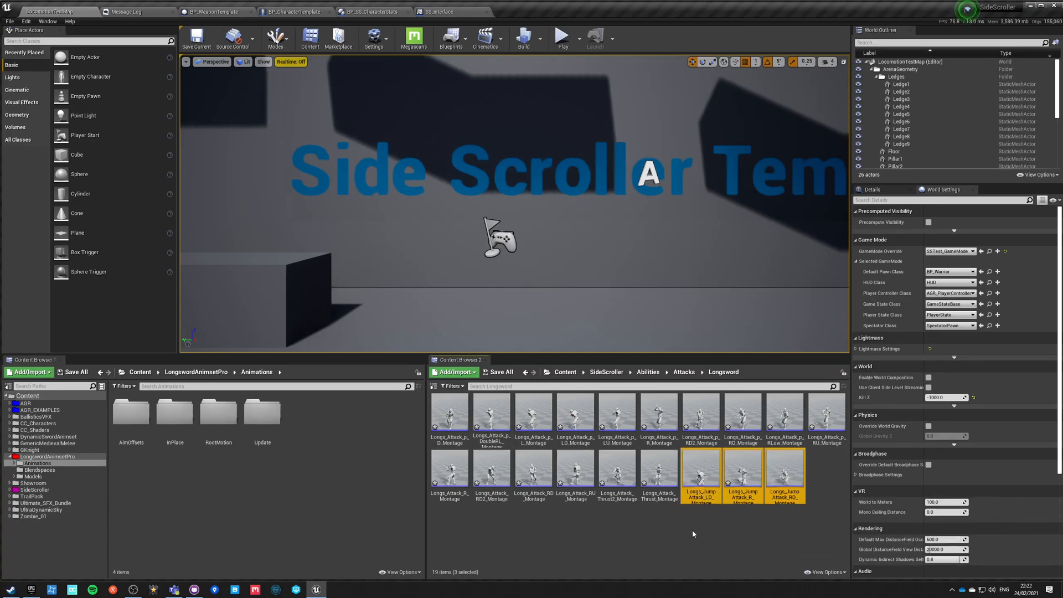
pyautogui.press('Delete')
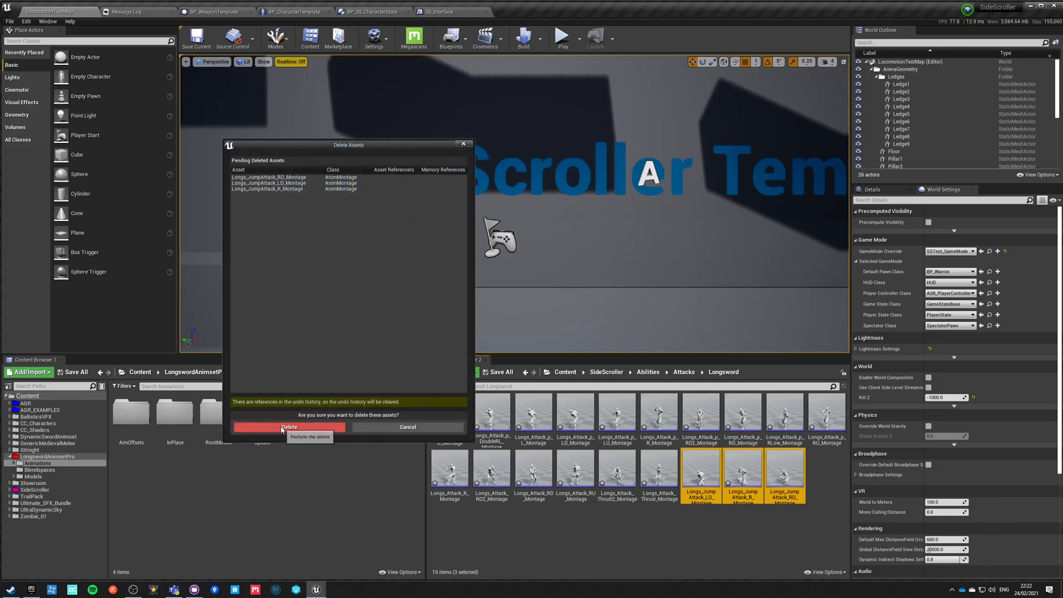
pyautogui.click(281, 428)
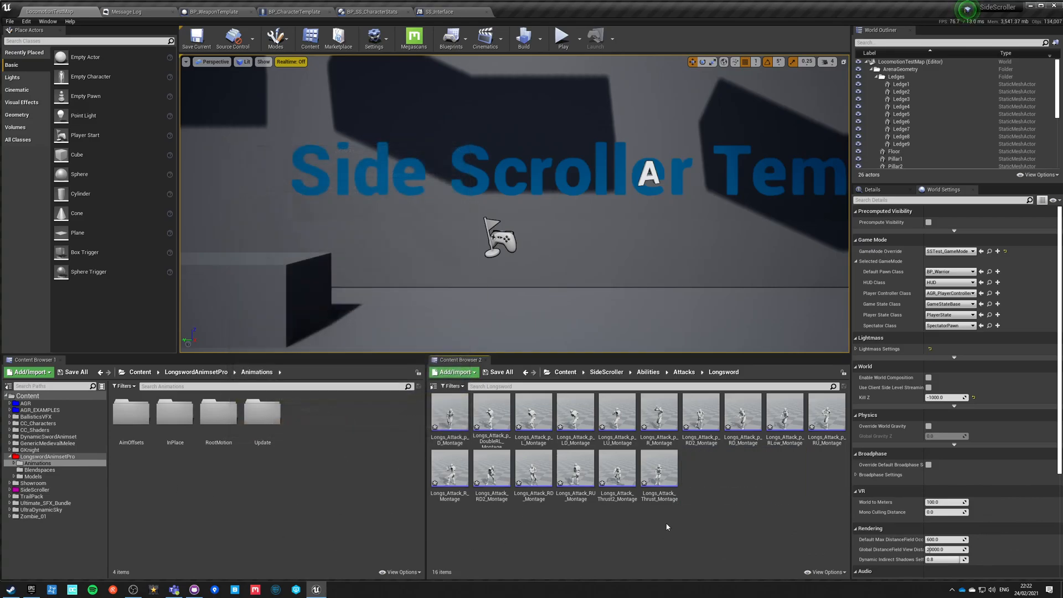